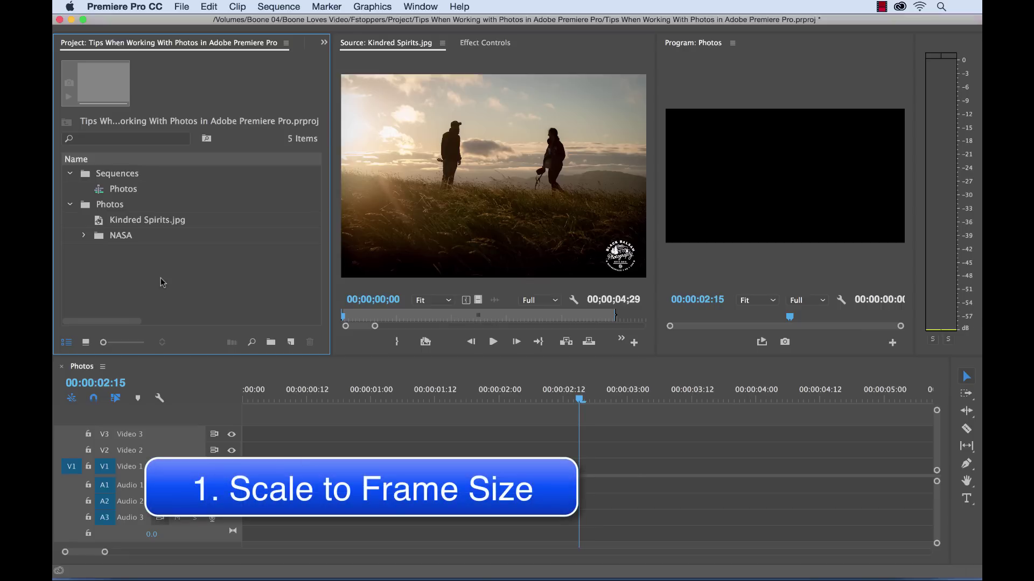
# Place Kindred Spirits.jpg on track V1 of the Photos sequence.
pyautogui.click(132, 221)
pyautogui.moveTo(131, 224); pyautogui.dragTo(250, 461)
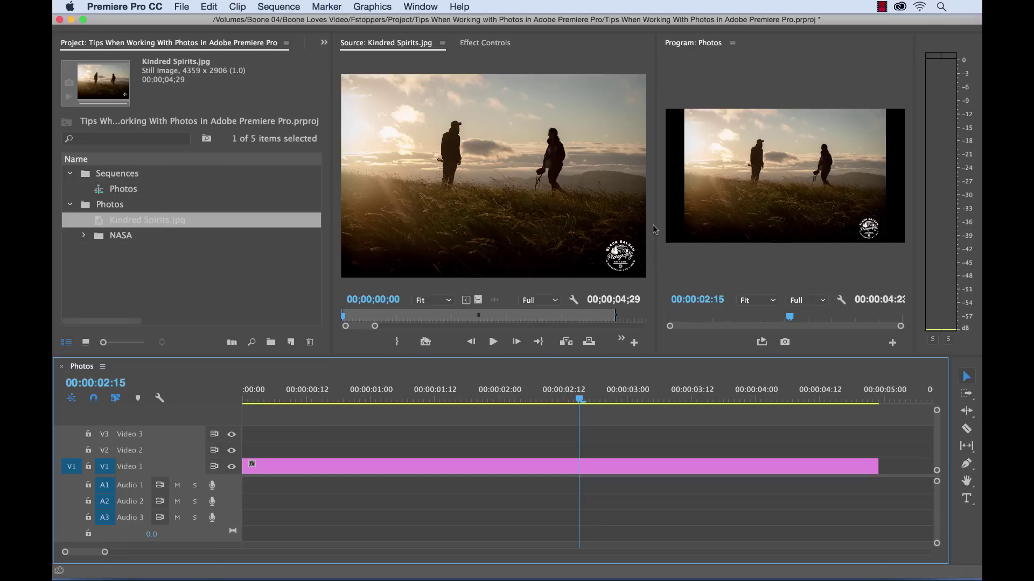
pyautogui.moveTo(655, 227); pyautogui.dragTo(541, 225)
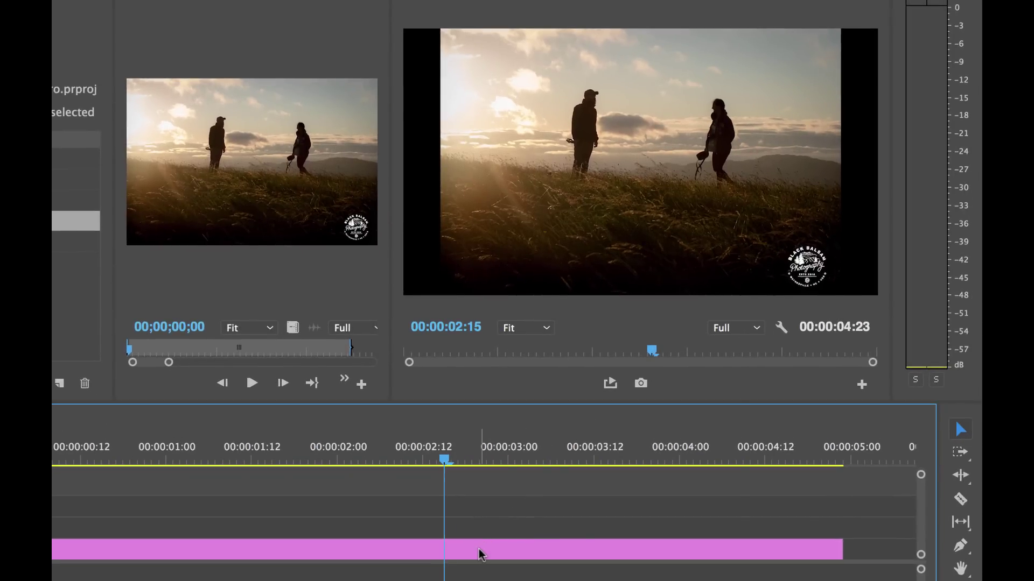
# Apply Scale to Frame Size to the Kindred Spirits clip and show its Effect Controls.
pyautogui.rightClick(481, 555)
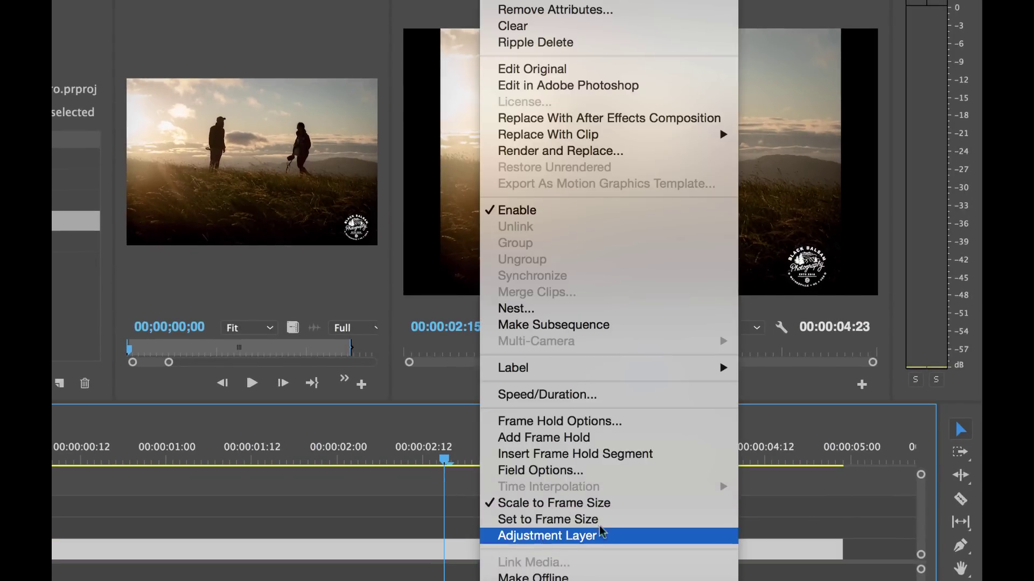
pyautogui.click(635, 506)
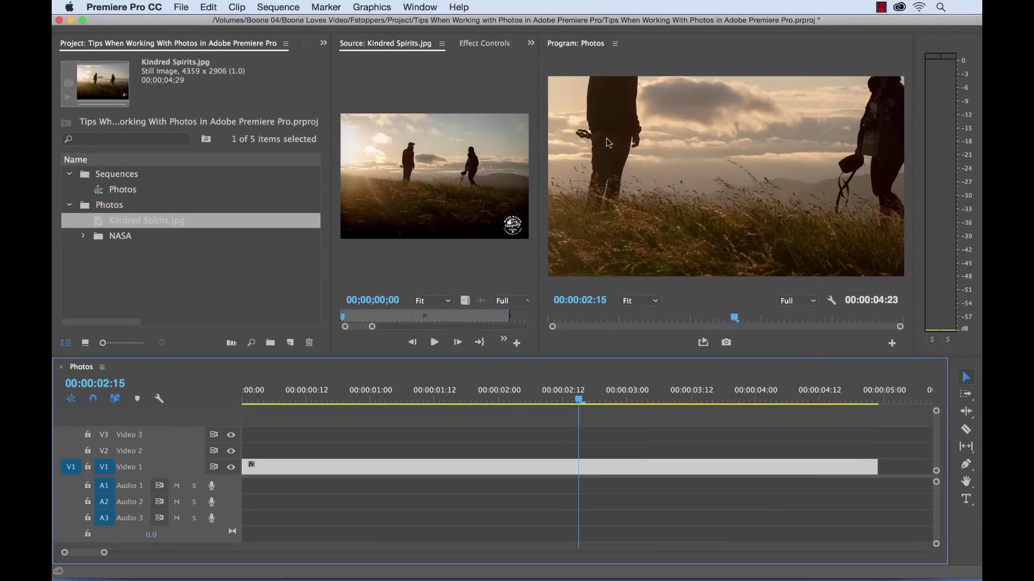
pyautogui.click(473, 46)
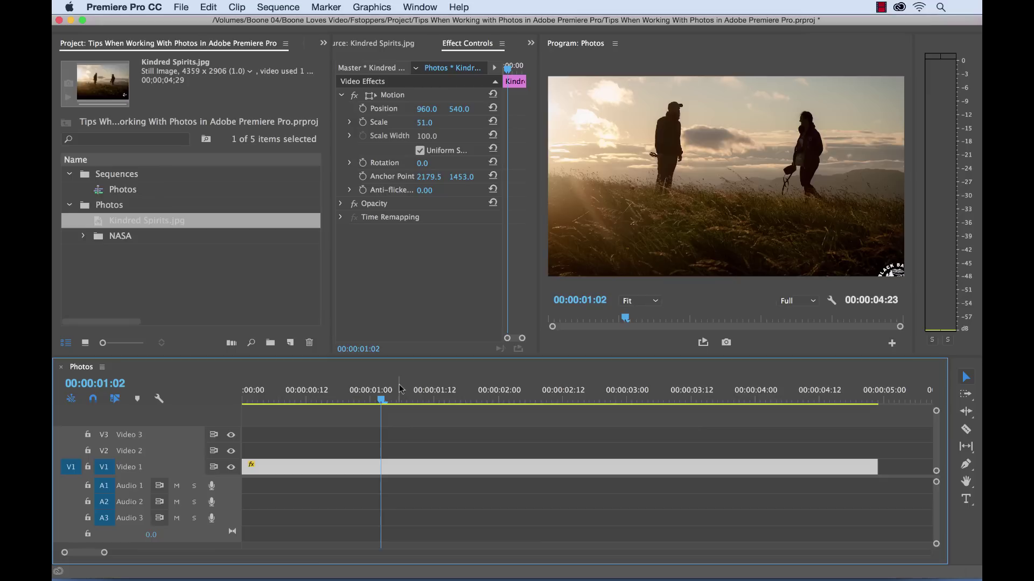
# Set the Timeline preference Still Image Default Duration to 10 Seconds.
pyautogui.click(134, 7)
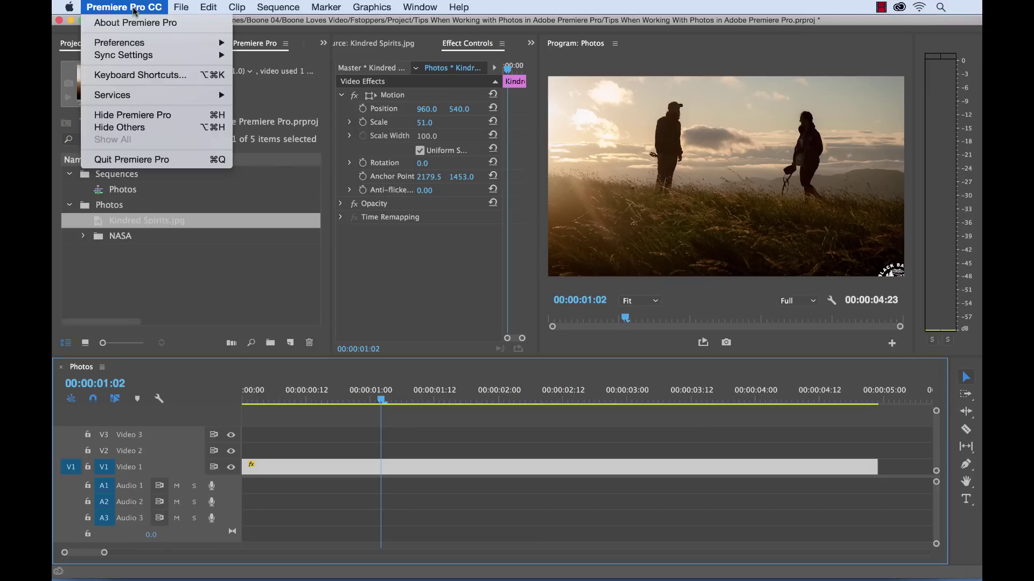
pyautogui.moveTo(137, 43)
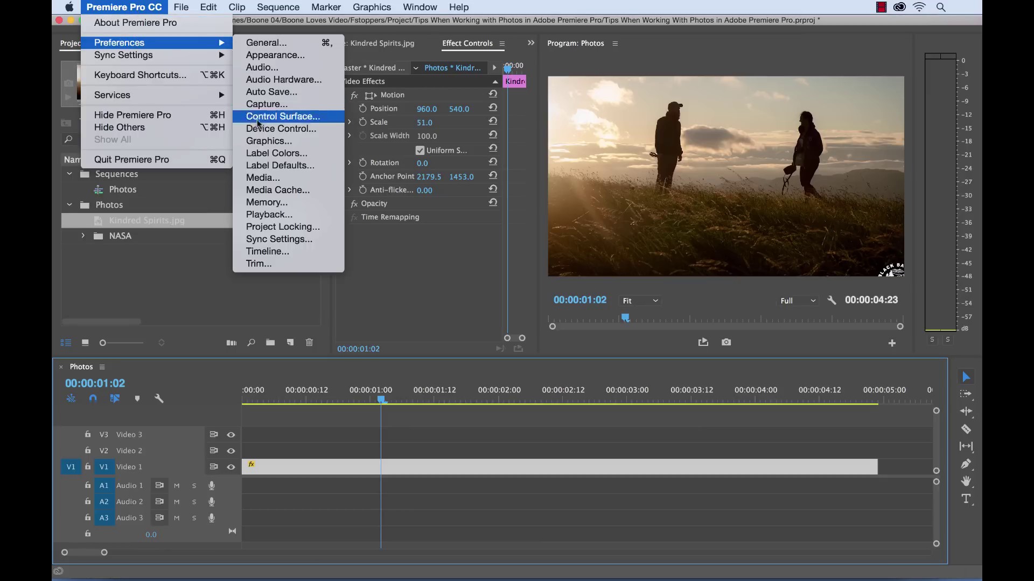
pyautogui.click(264, 252)
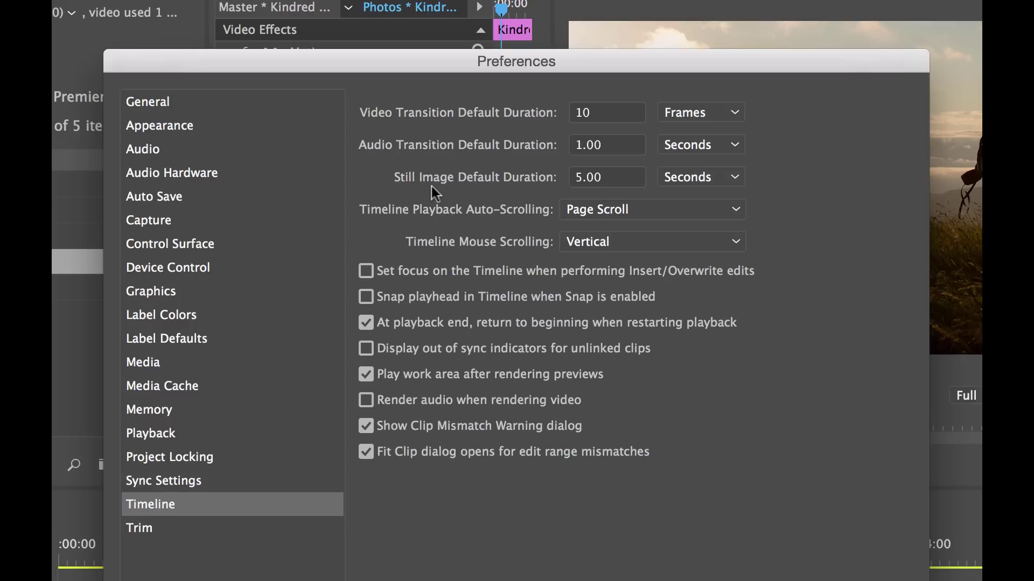
pyautogui.click(599, 179)
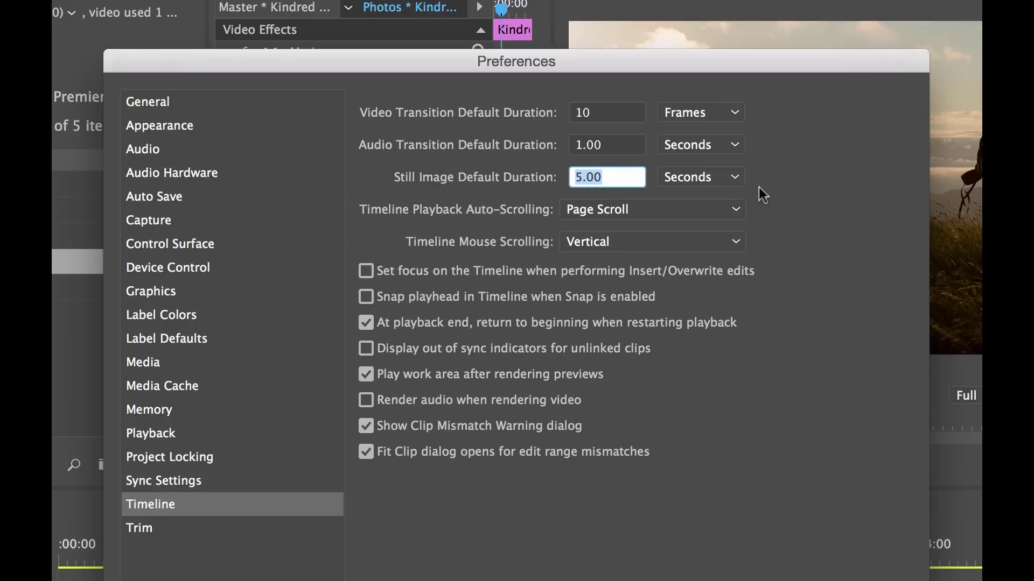
pyautogui.write('10')
pyautogui.press('Tab')
pyautogui.click(734, 180)
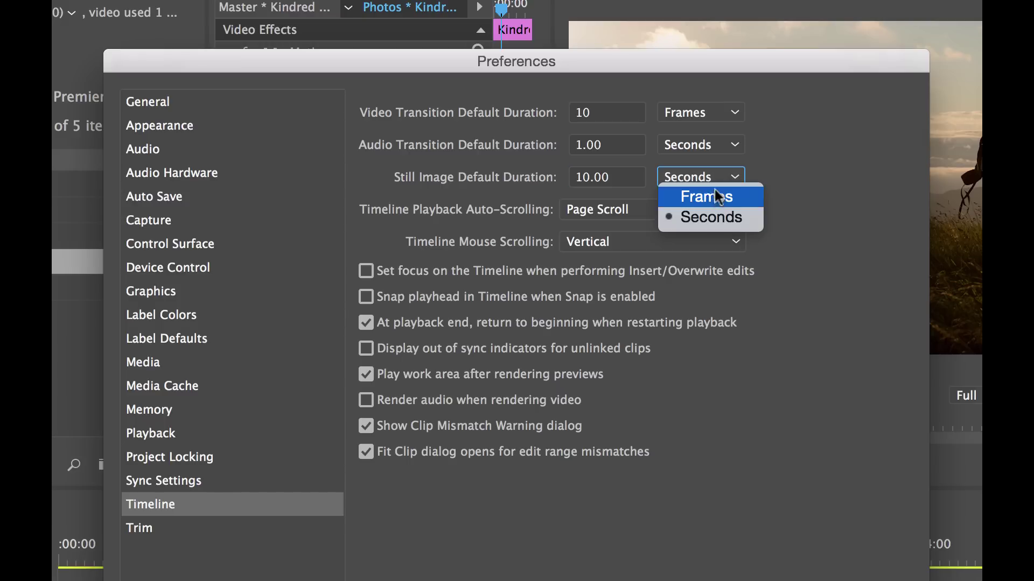
pyautogui.click(823, 189)
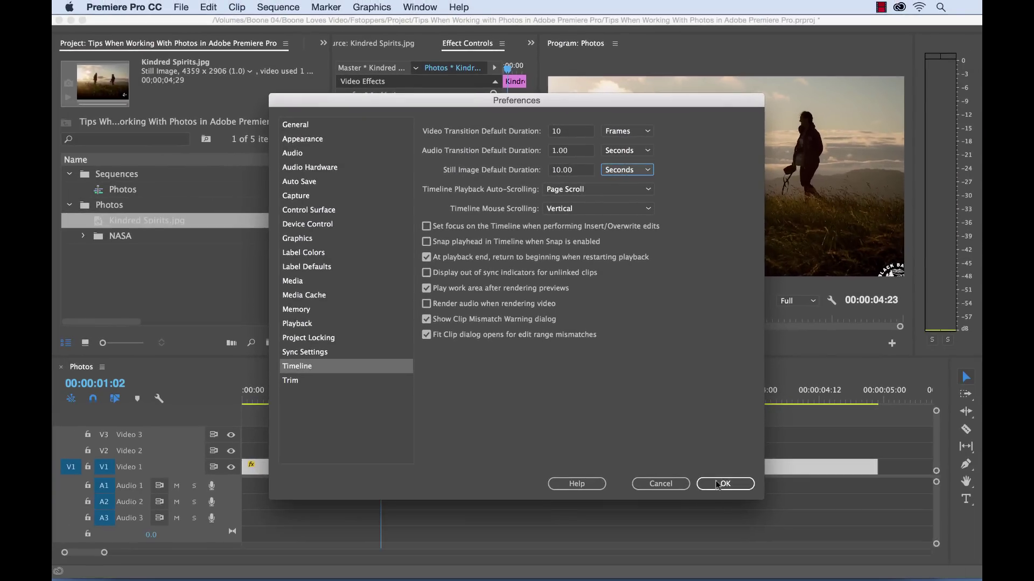
pyautogui.click(726, 484)
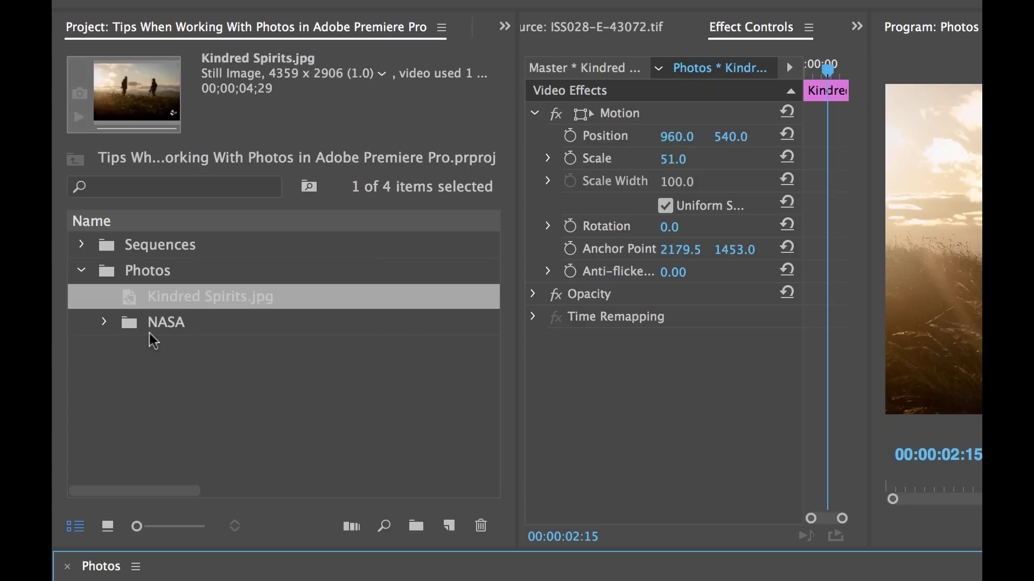
# Expand the NASA bin and preview ISS028-E-43072.tif in the Source Monitor.
pyautogui.click(136, 326)
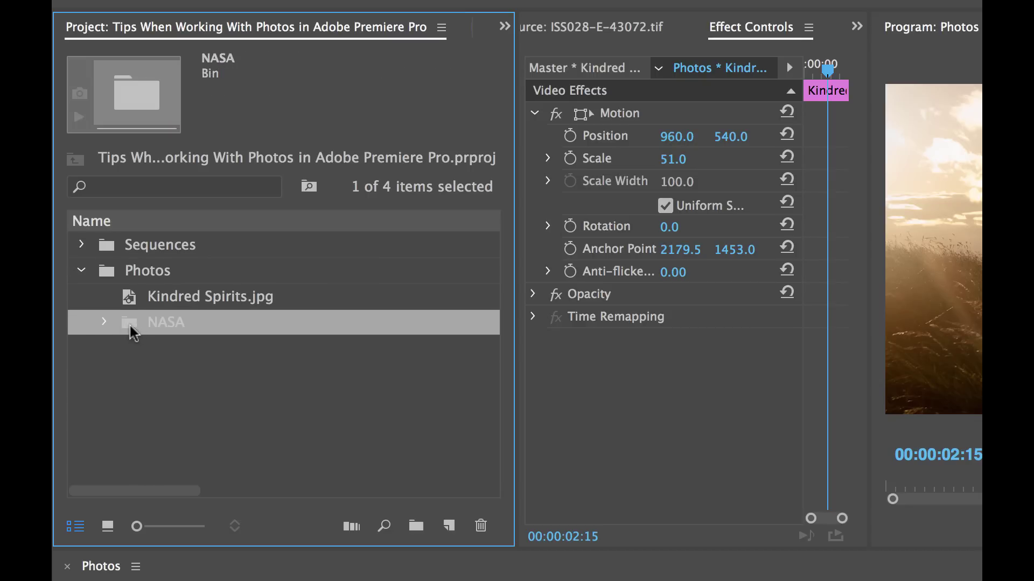
pyautogui.click(104, 323)
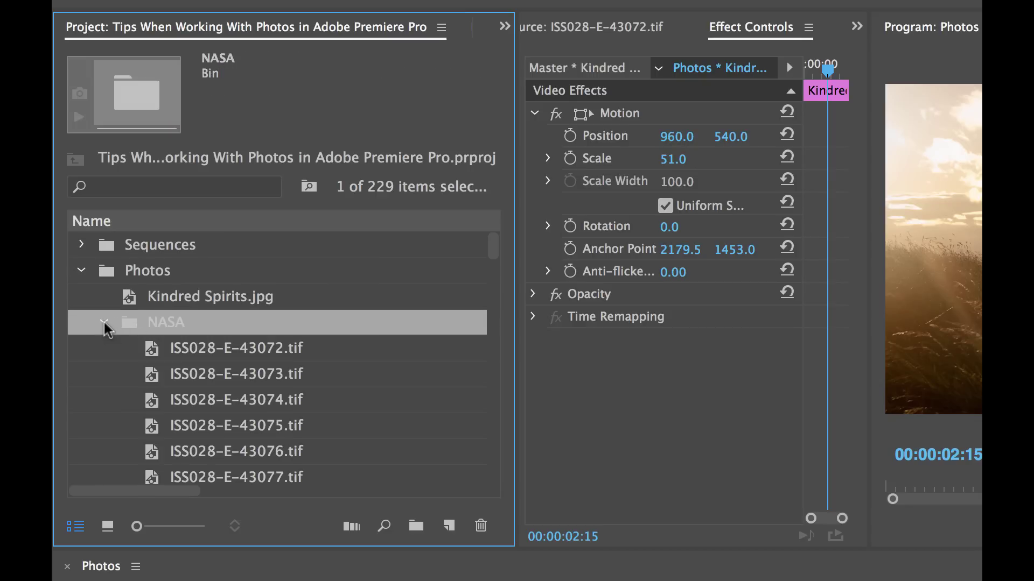
pyautogui.doubleClick(152, 353)
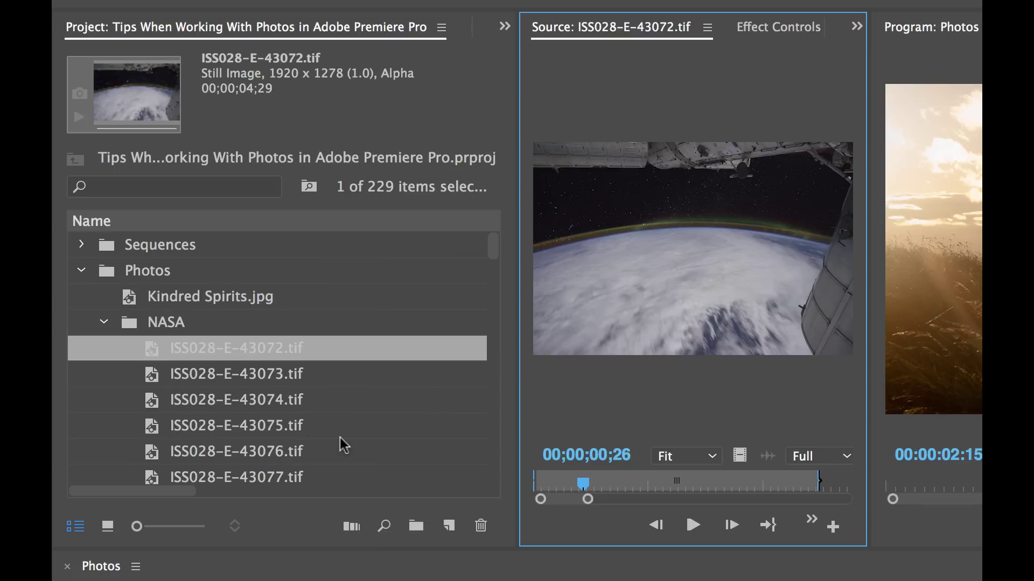
pyautogui.scroll(-5, 341, 438)
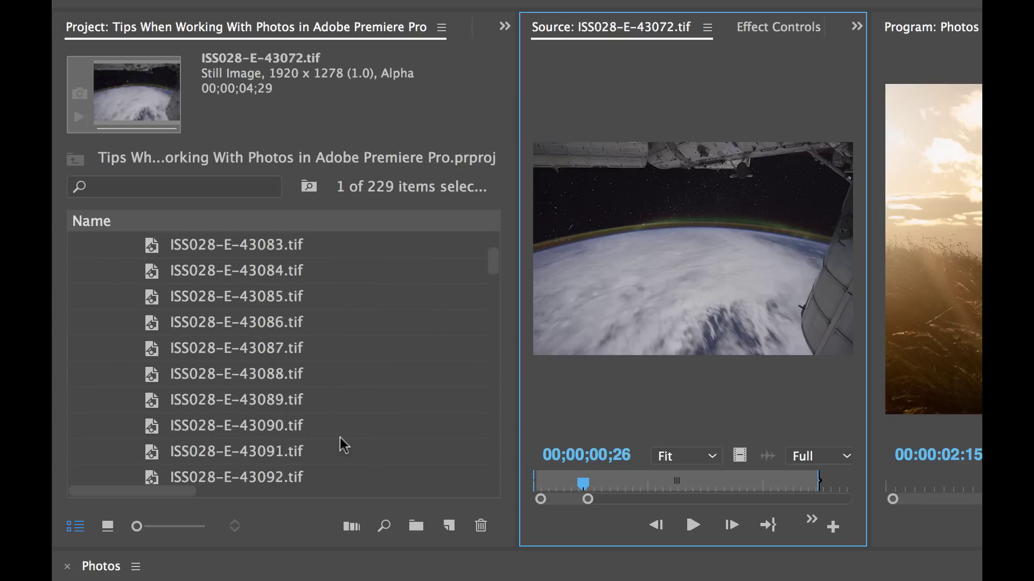
pyautogui.scroll(-20, 340, 438)
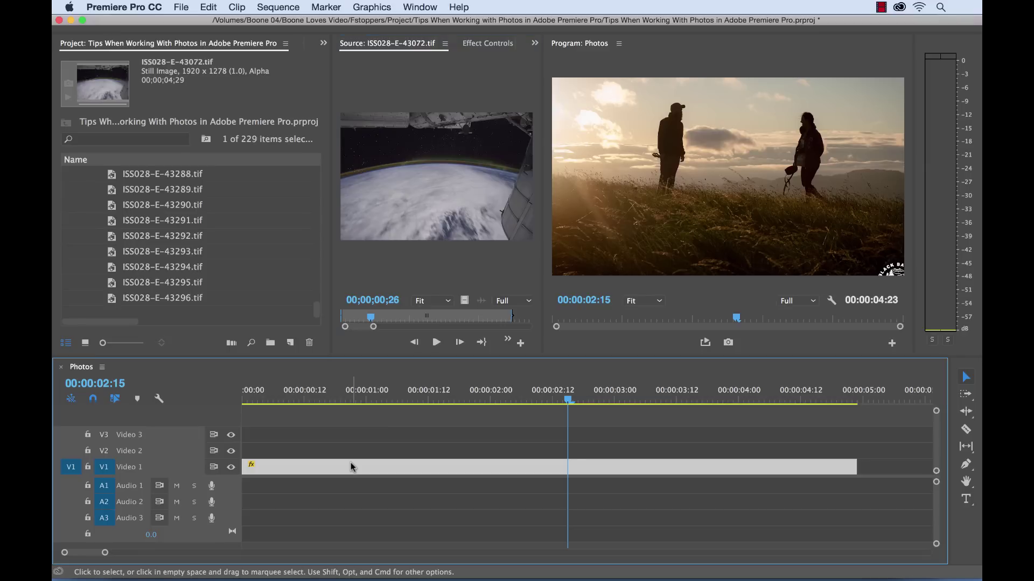
# Delete the V1 clip, rewind, and select ISS028-E-43072.tif through ISS028-E-43296.tif.
pyautogui.press('Delete')
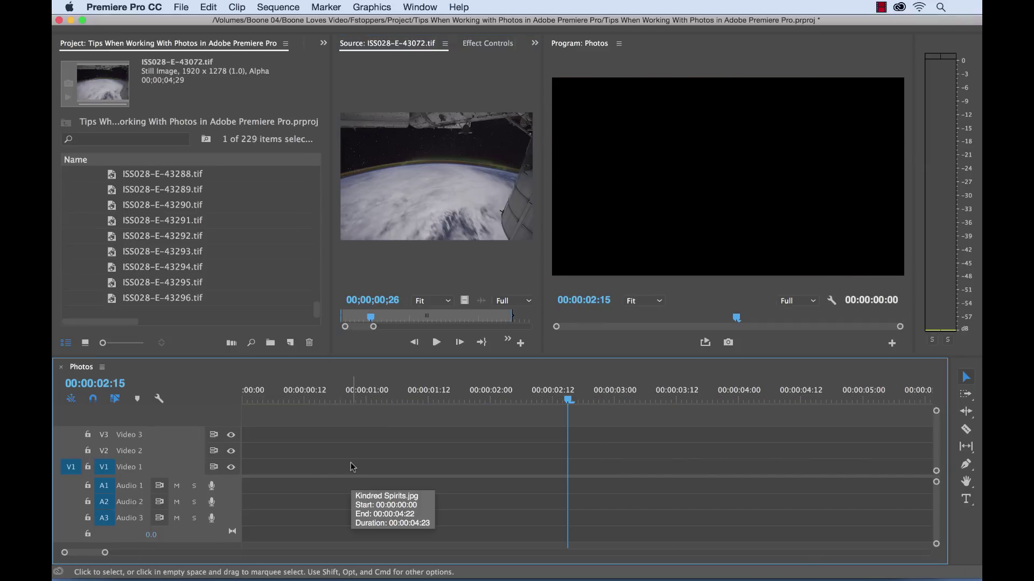
pyautogui.press('Home')
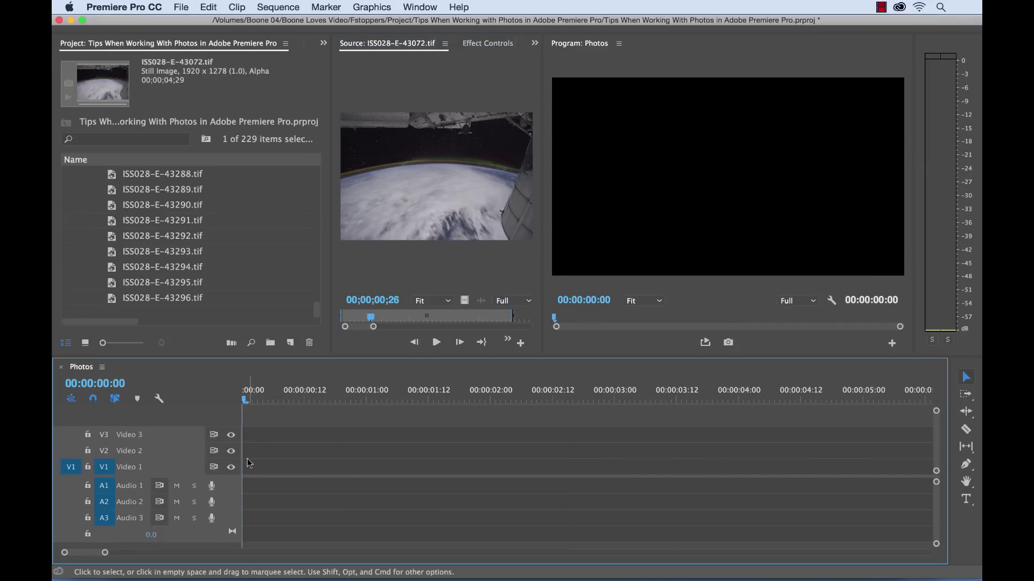
pyautogui.scroll(20, 251, 296)
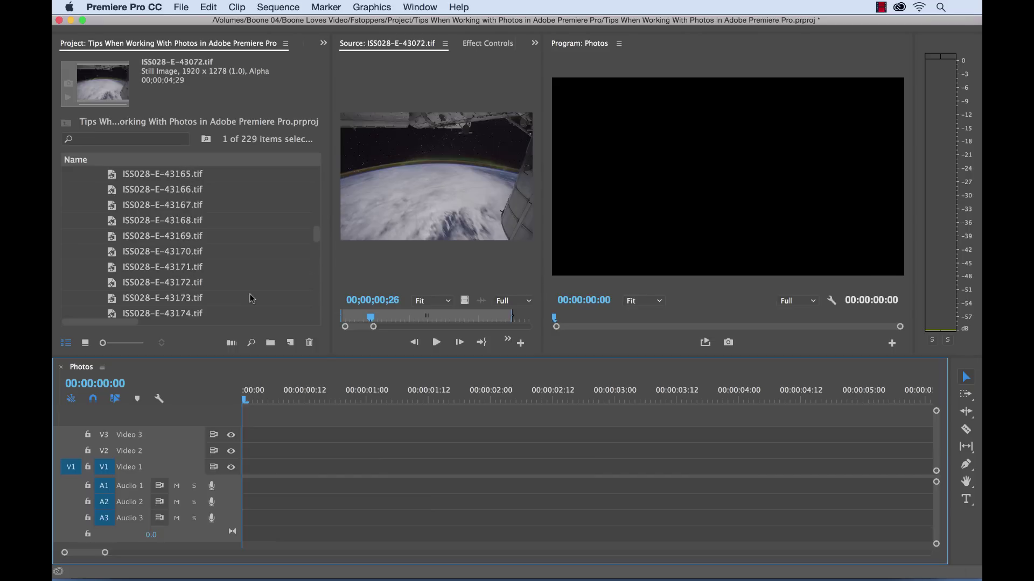
pyautogui.scroll(15, 251, 298)
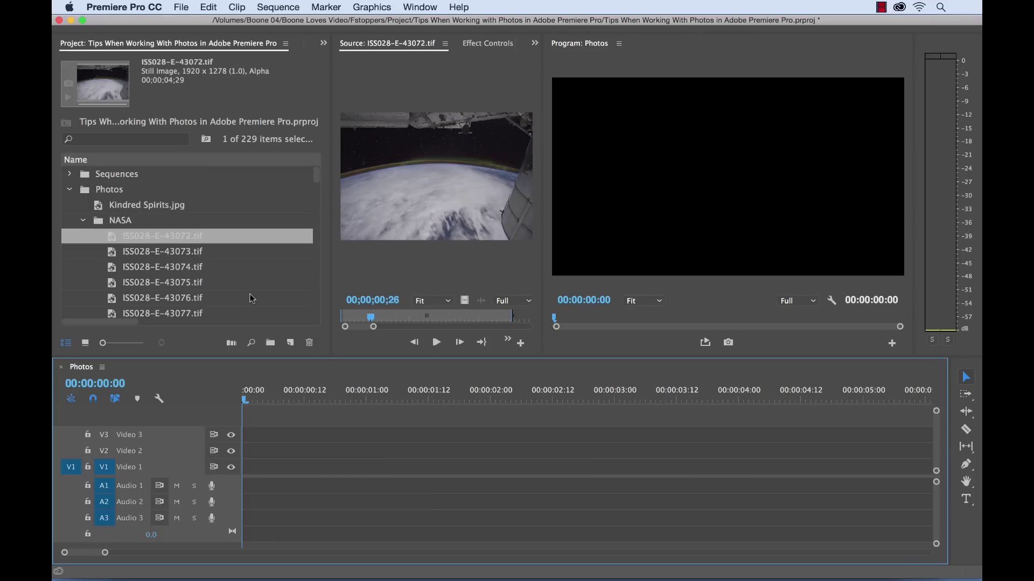
pyautogui.click(139, 238)
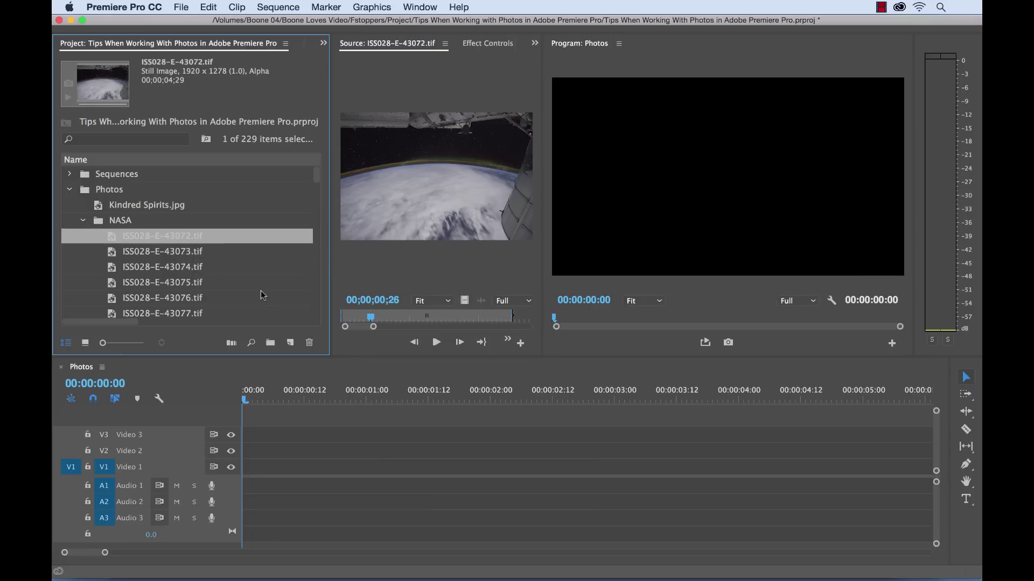
pyautogui.scroll(-20, 260, 291)
pyautogui.keyDown('shift'); pyautogui.click(183, 299); pyautogui.keyUp('shift')
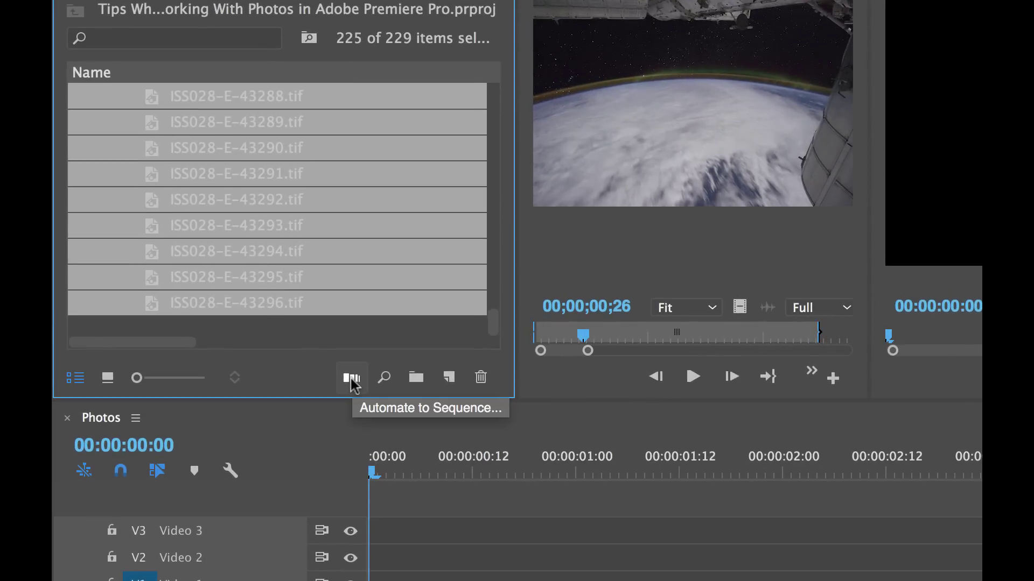
# Automate the selected images to the sequence in Selection Order, 1 frame per still.
pyautogui.click(351, 380)
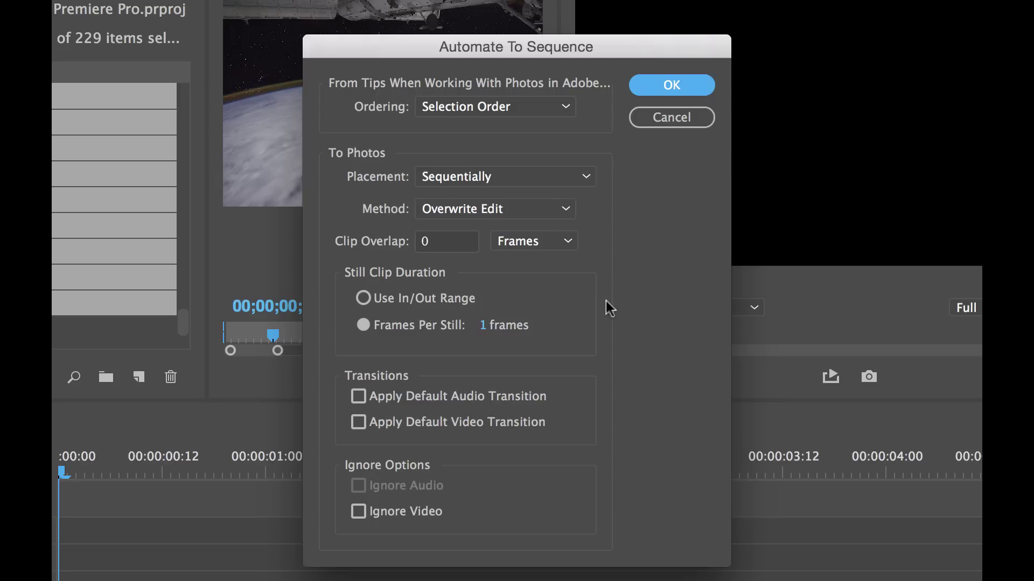
pyautogui.click(561, 107)
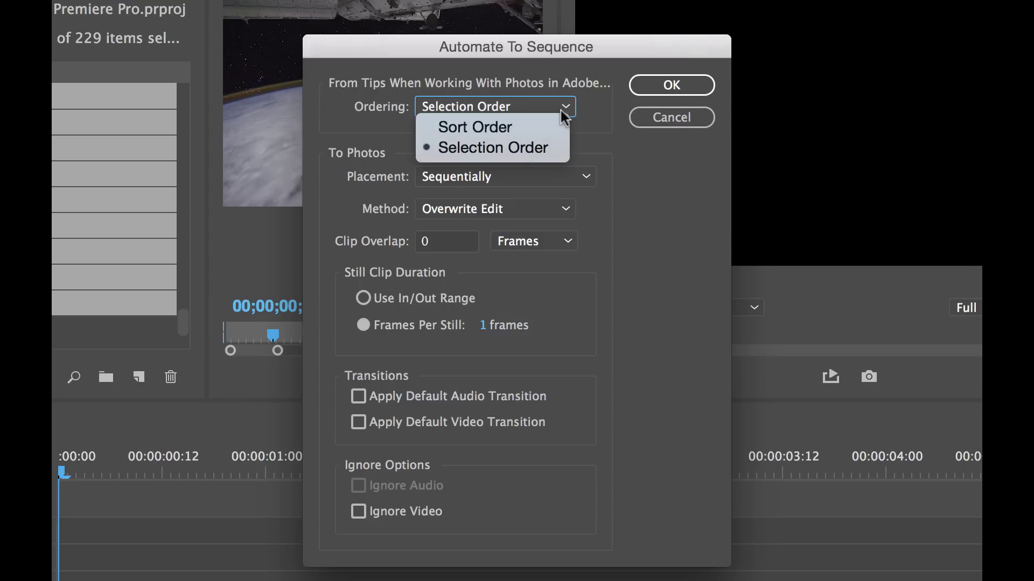
pyautogui.click(657, 179)
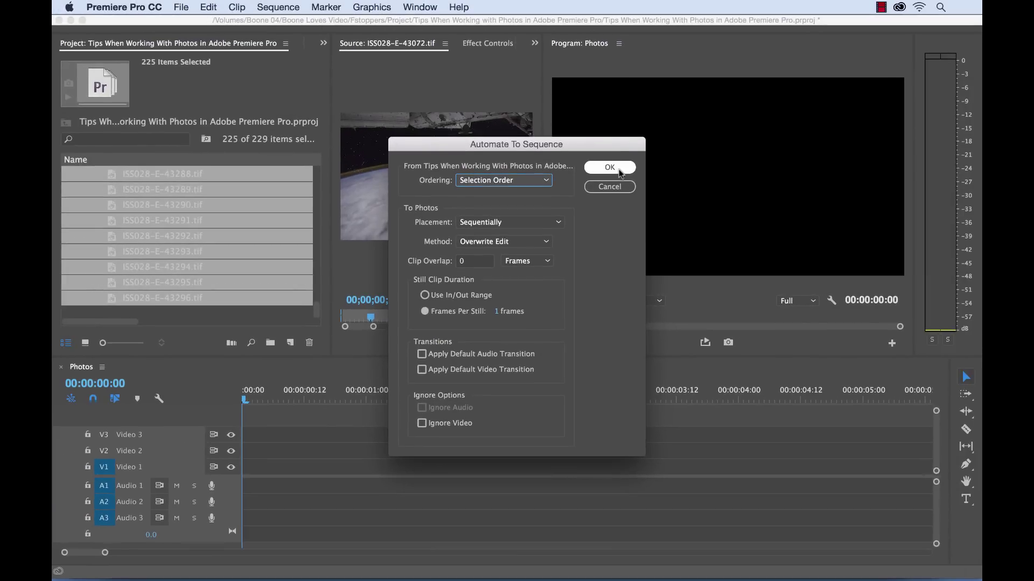
pyautogui.click(670, 109)
# Zoom the timeline to fit and play back the 9-second timelapse.
pyautogui.press('\\')
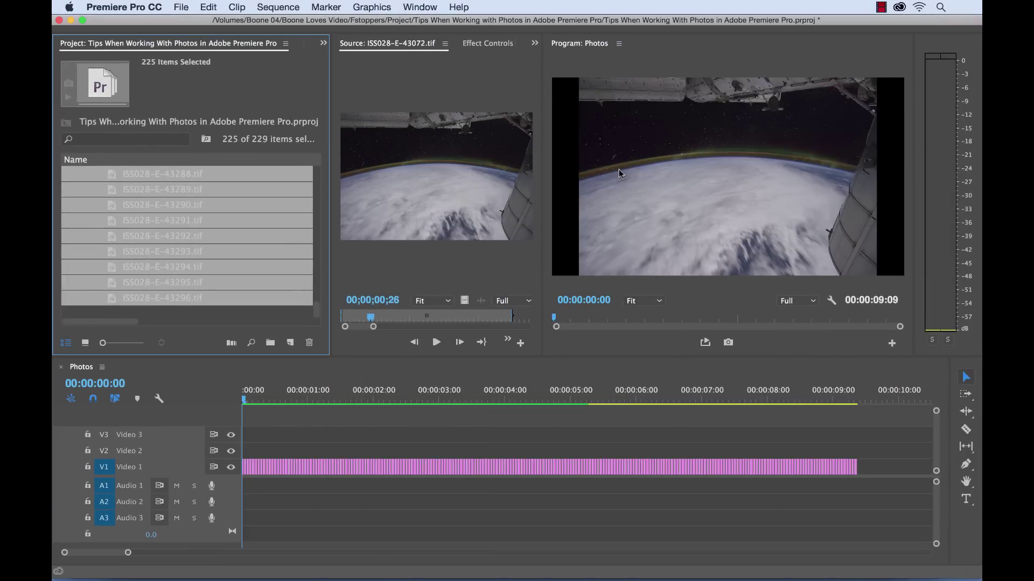
pyautogui.click(615, 444)
pyautogui.press('space')
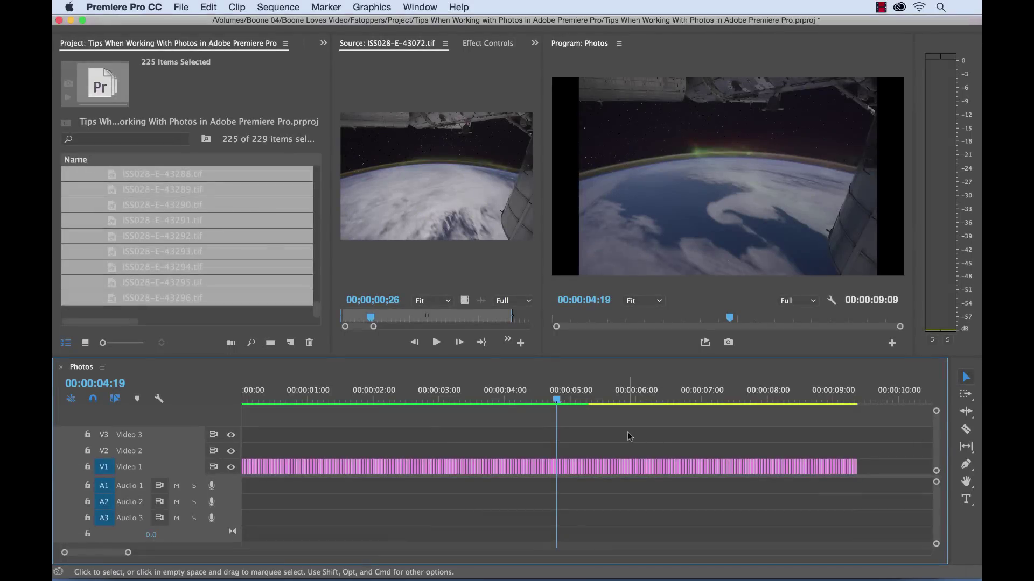
pyautogui.scroll(10, 199, 226)
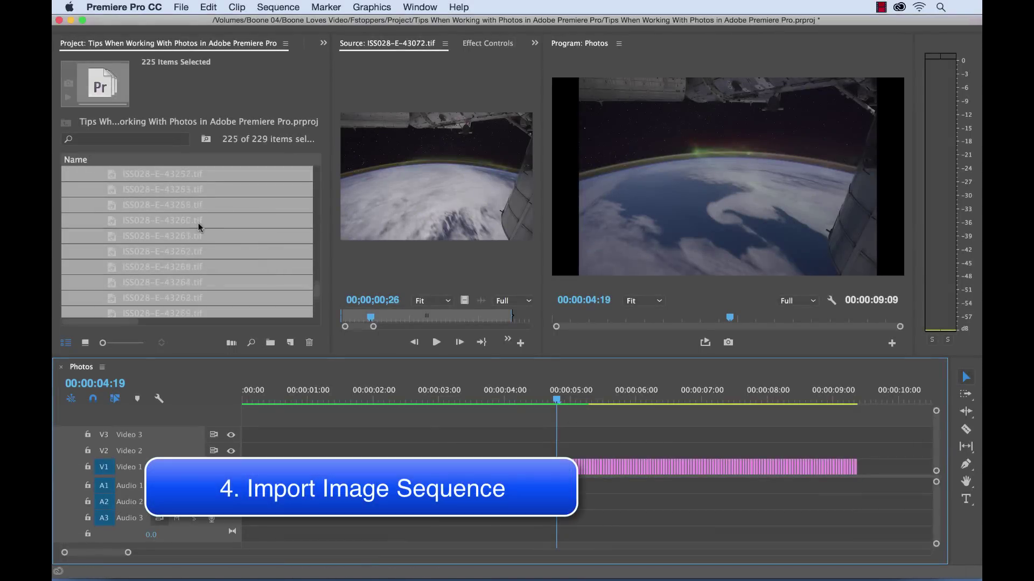
# Import ISS028-E-43072.tif from the NASA folder as a single image-sequence clip.
pyautogui.scroll(15, 199, 226)
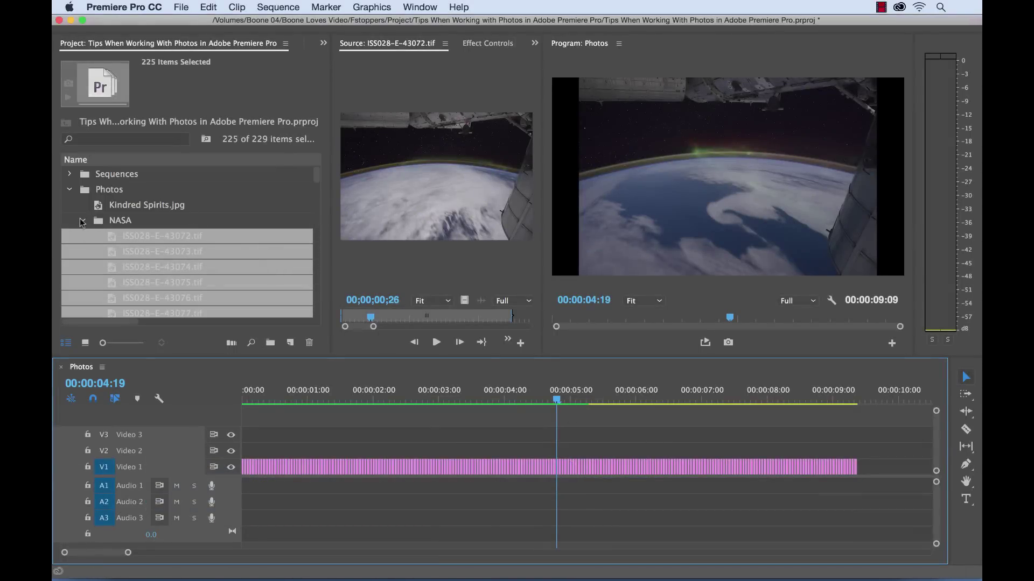
pyautogui.click(82, 220)
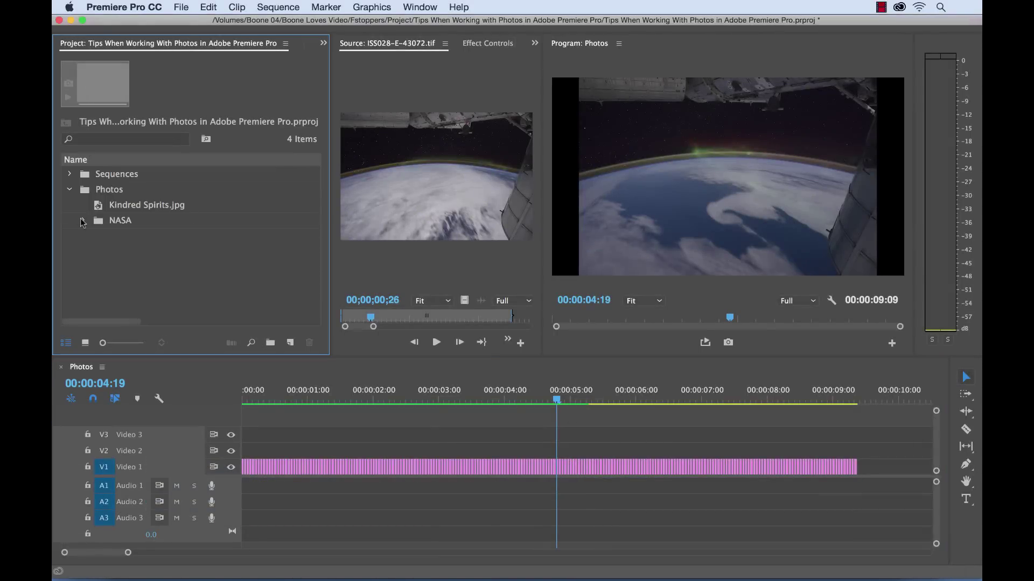
pyautogui.doubleClick(120, 259)
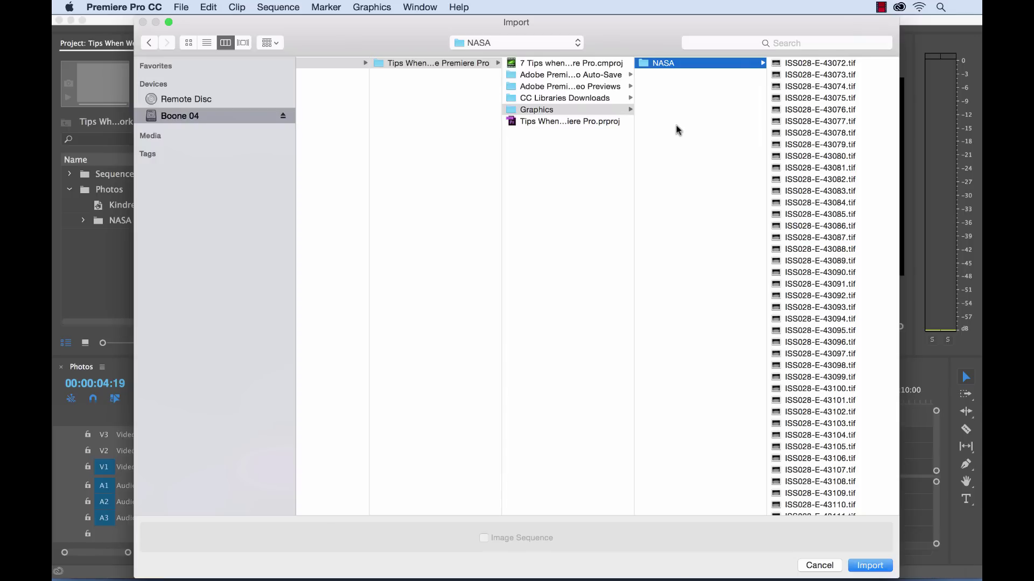
pyautogui.click(807, 64)
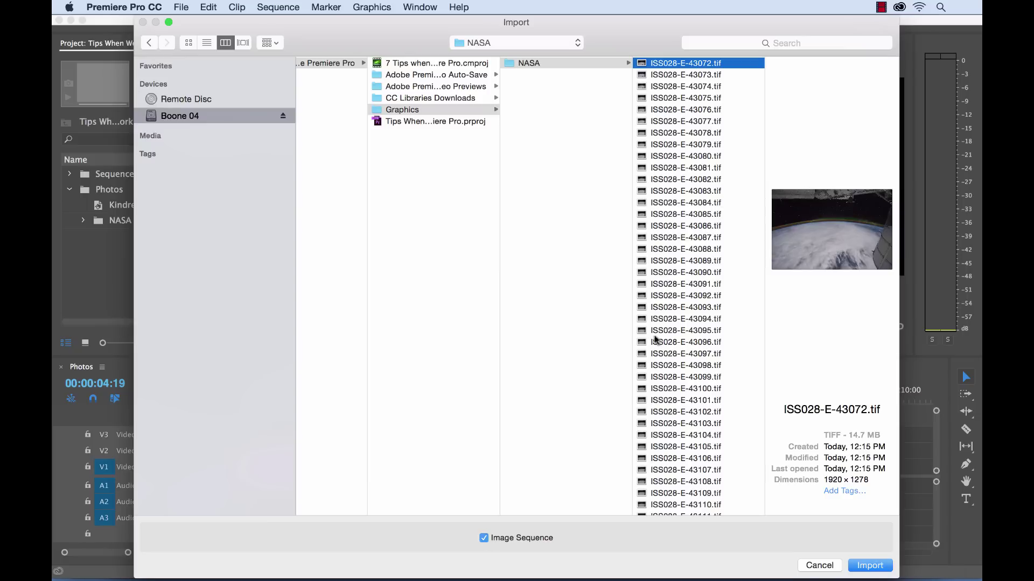
pyautogui.keyDown('shift'); pyautogui.click(685, 295); pyautogui.keyUp('shift')
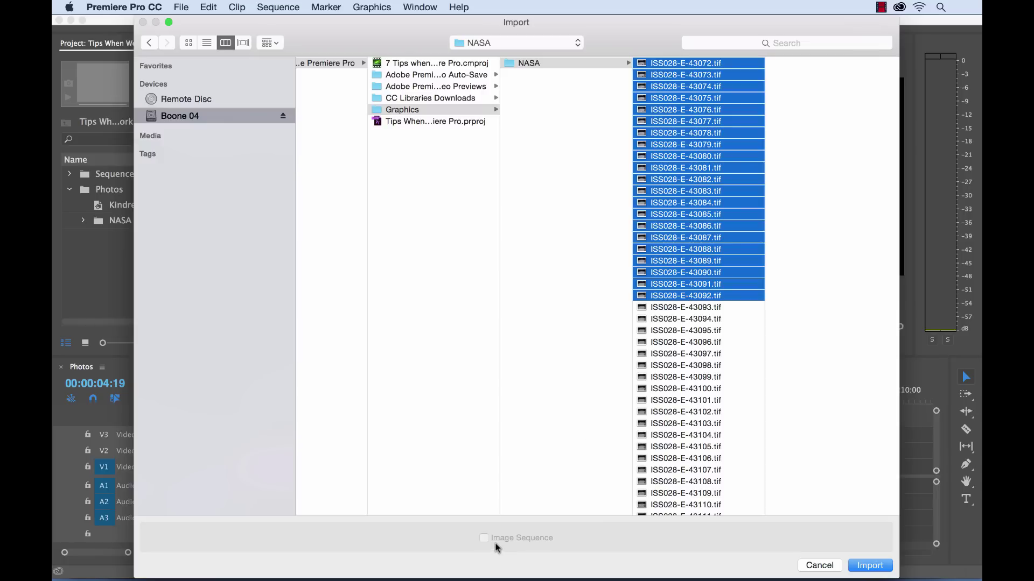
pyautogui.click(696, 63)
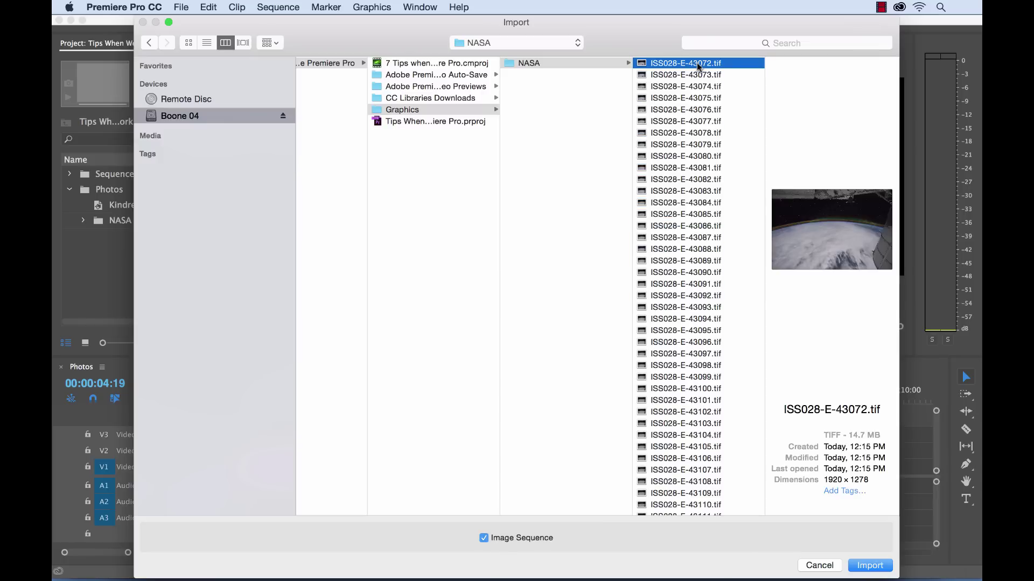
pyautogui.click(867, 567)
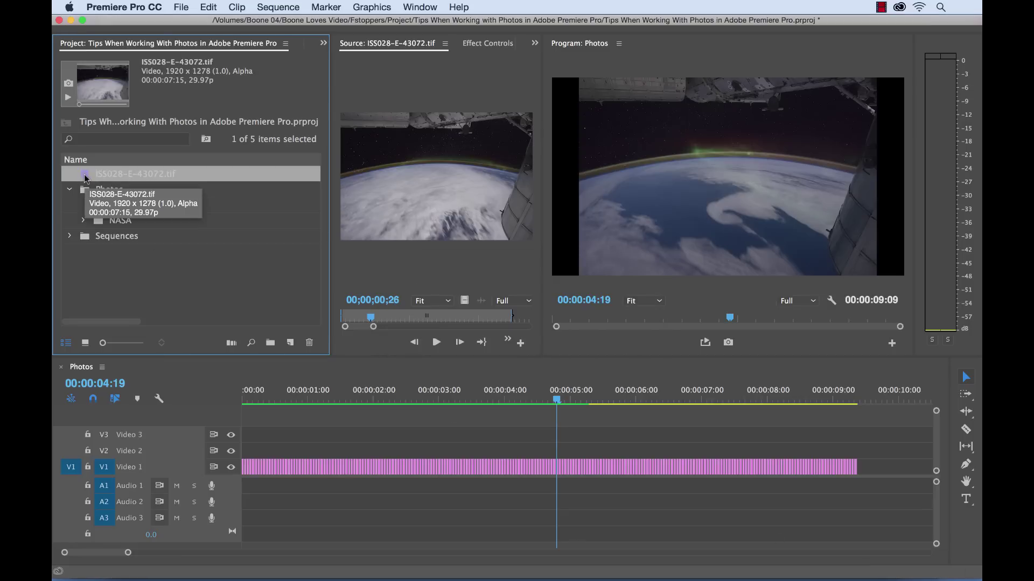
# Put the ISS028-E-43072.tif image sequence on V1 after the one-frame run and play it.
pyautogui.click(591, 434)
pyautogui.press('-')
pyautogui.press('-')
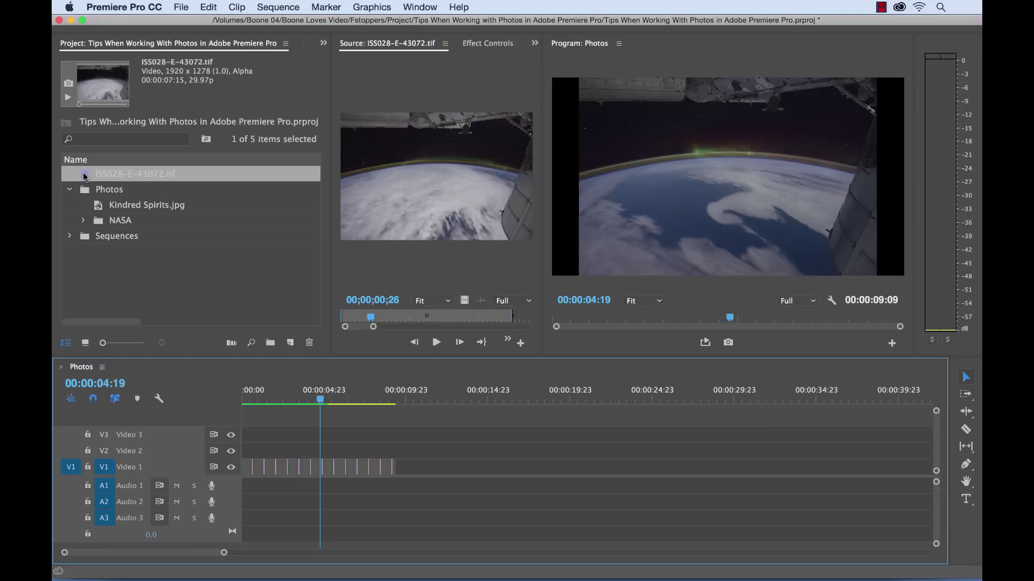
pyautogui.moveTo(85, 175); pyautogui.dragTo(423, 475)
pyautogui.click(400, 403)
pyautogui.press('=')
pyautogui.press('=')
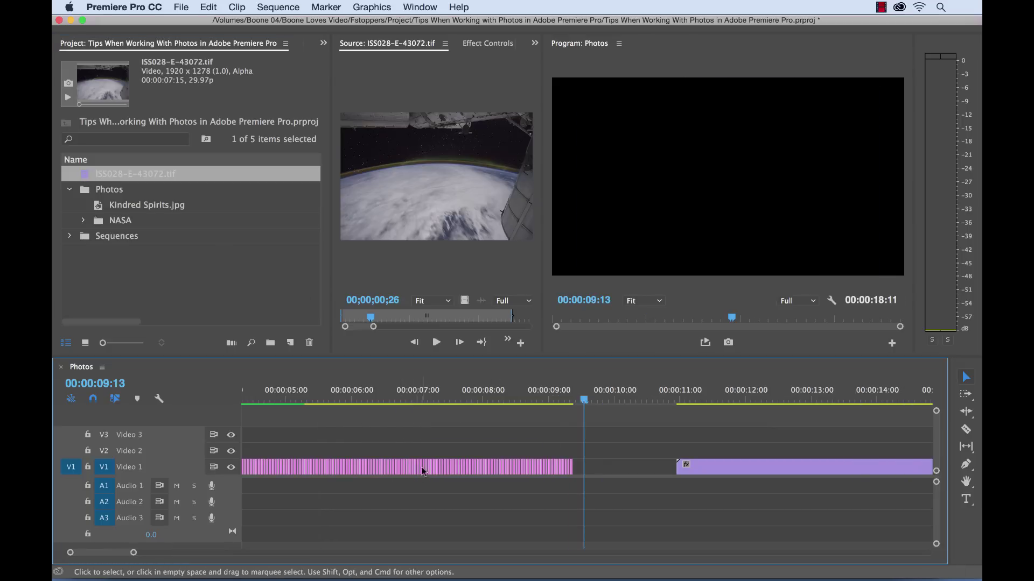
pyautogui.click(702, 401)
pyautogui.press('-')
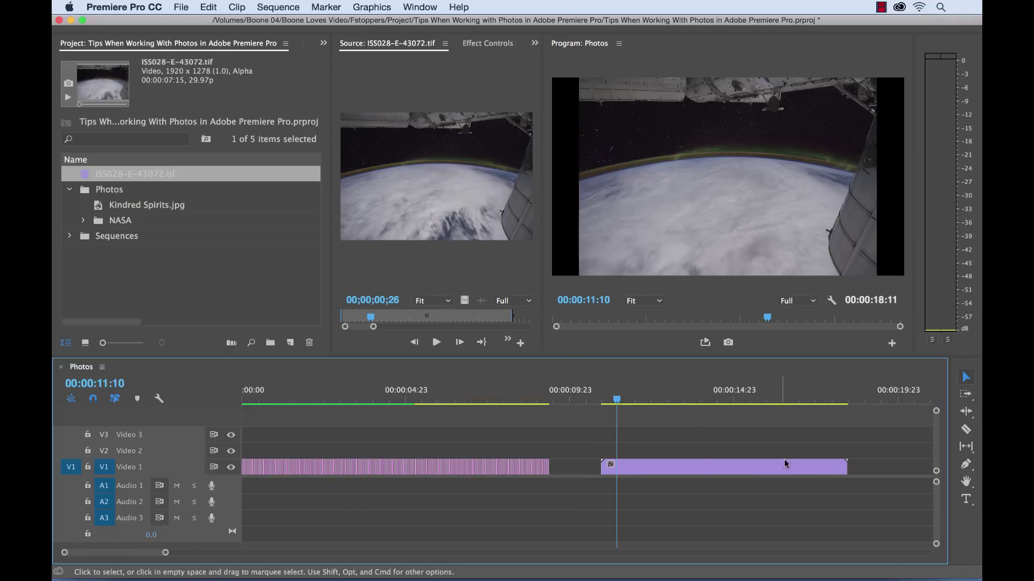
pyautogui.press('space')
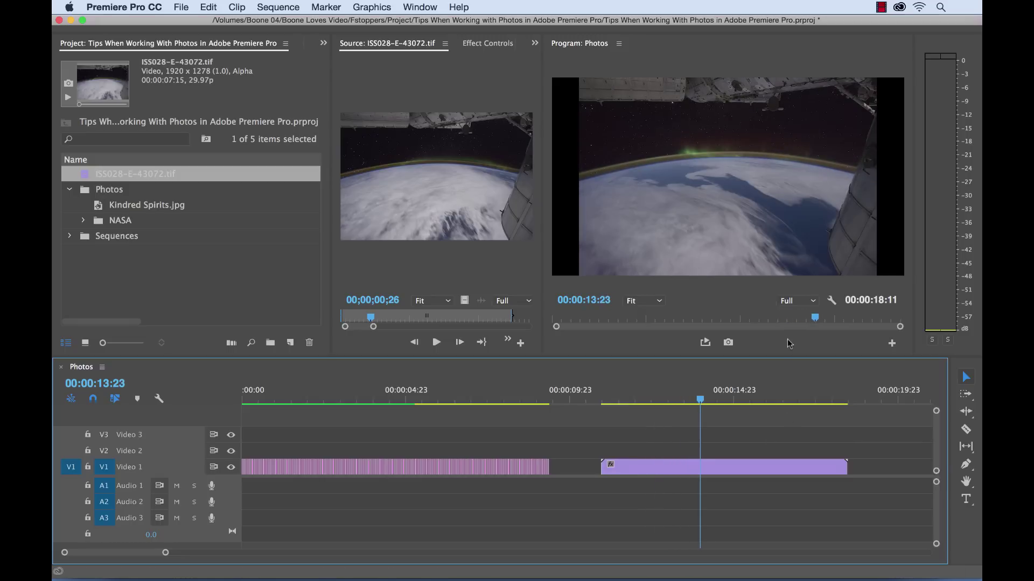
# Rate-stretch the image-sequence clip shorter so the sequence ends at 00:00:16:03, then preview it.
pyautogui.press('r')
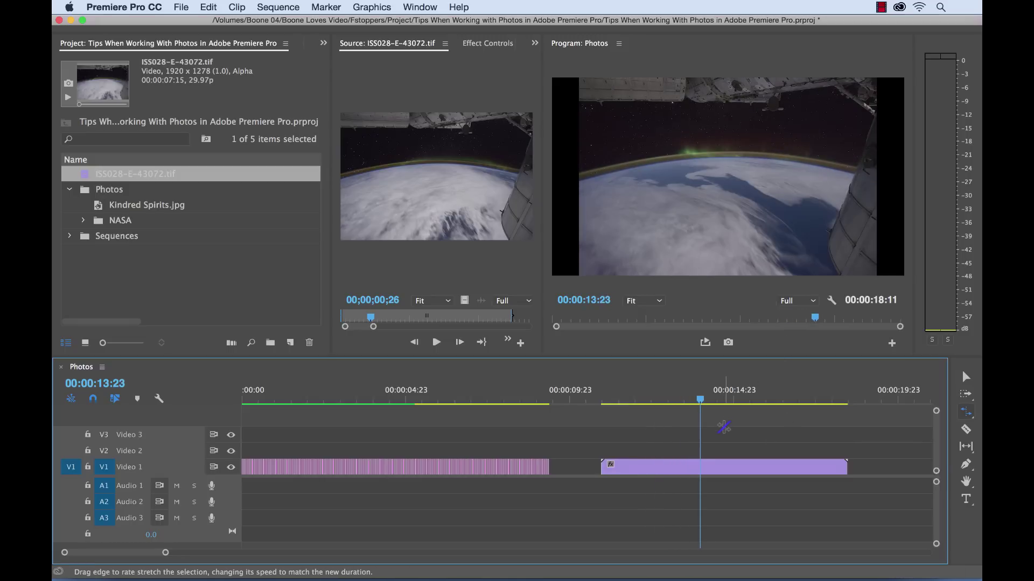
pyautogui.click(843, 465)
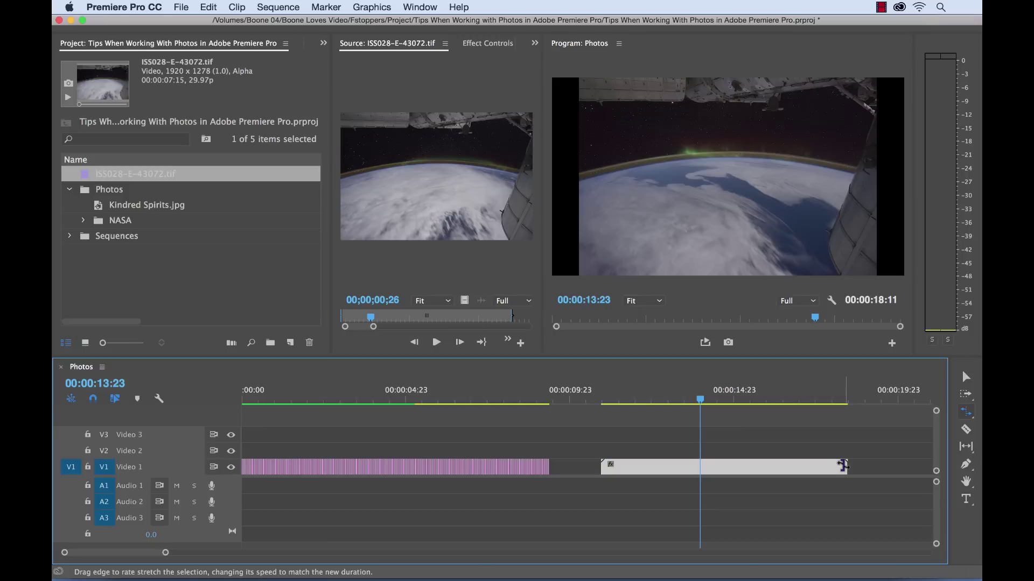
pyautogui.moveTo(843, 465); pyautogui.dragTo(769, 467)
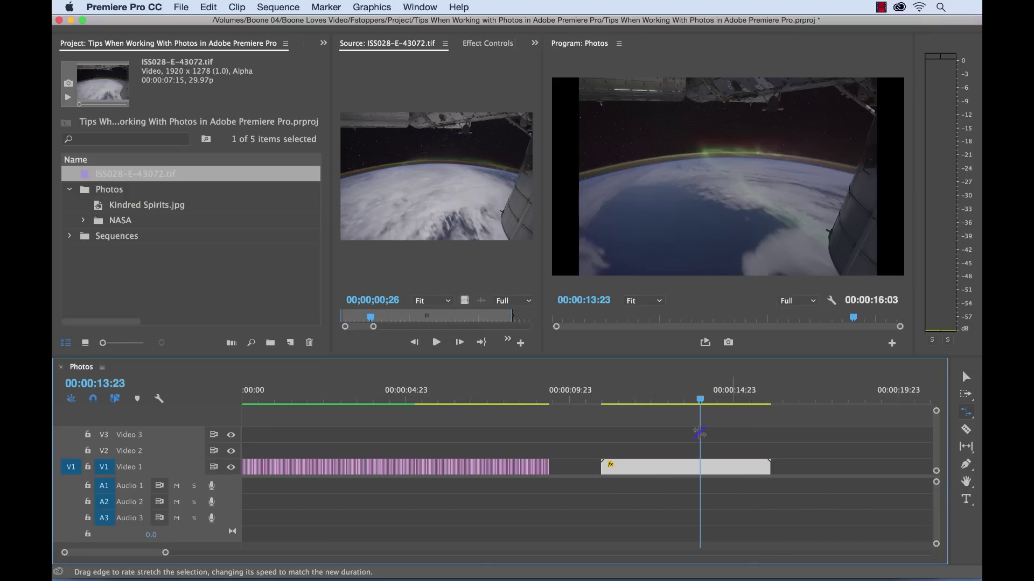
pyautogui.click(610, 399)
pyautogui.click(734, 444)
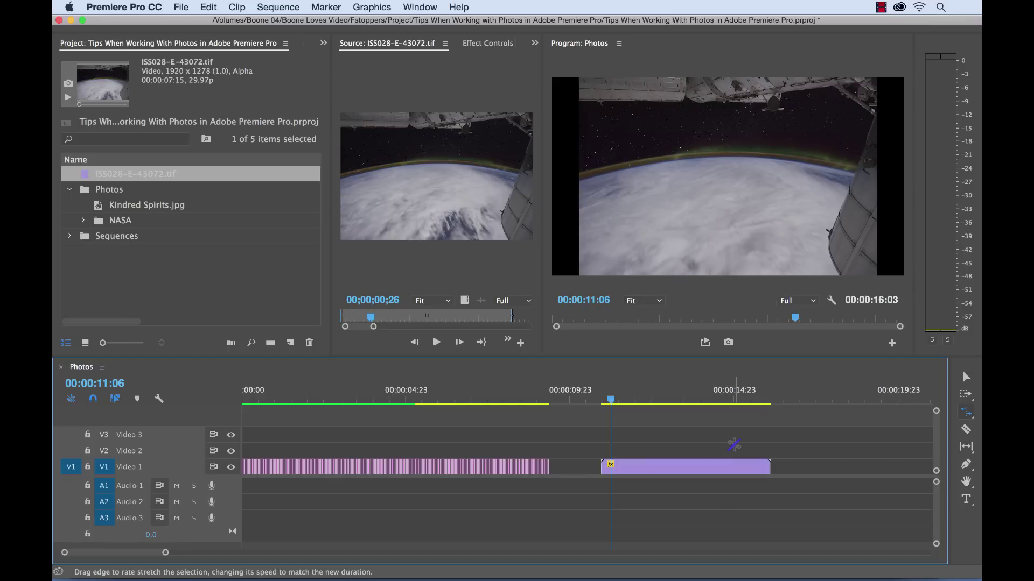
pyautogui.press('space')
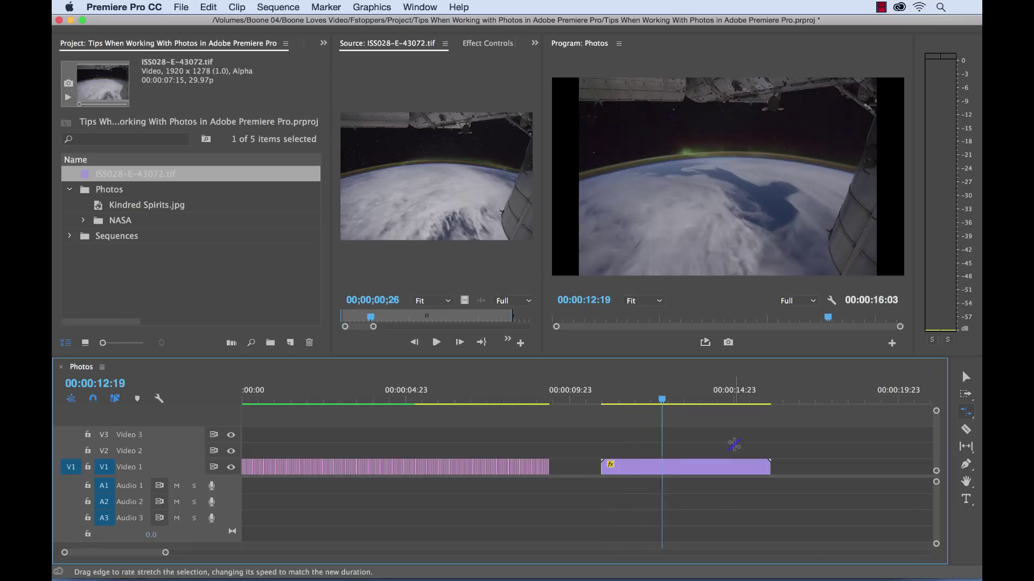
pyautogui.press('space')
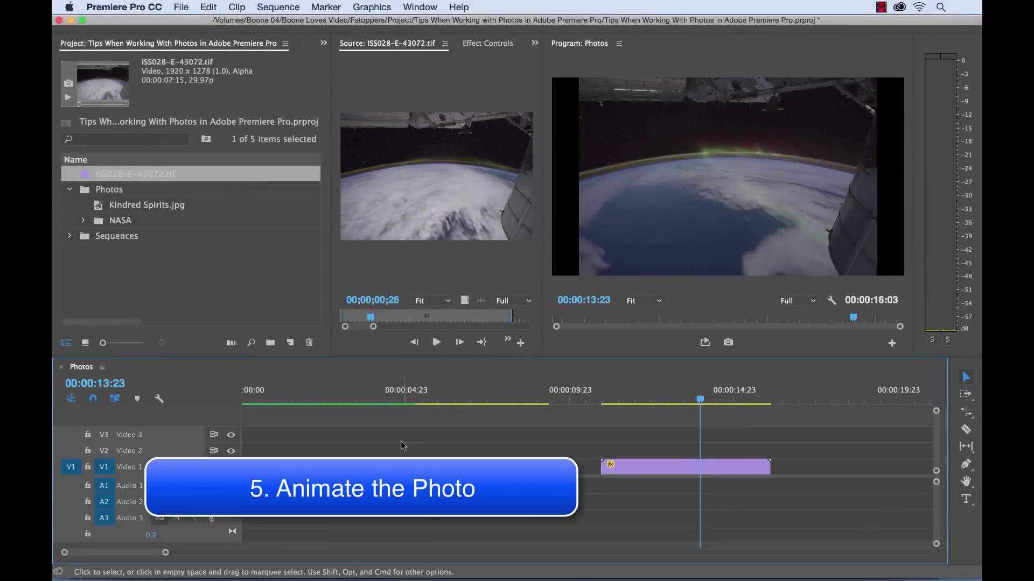
# Replace the image-sequence clip on V1 with Kindred Spirits.jpg.
pyautogui.press('Delete')
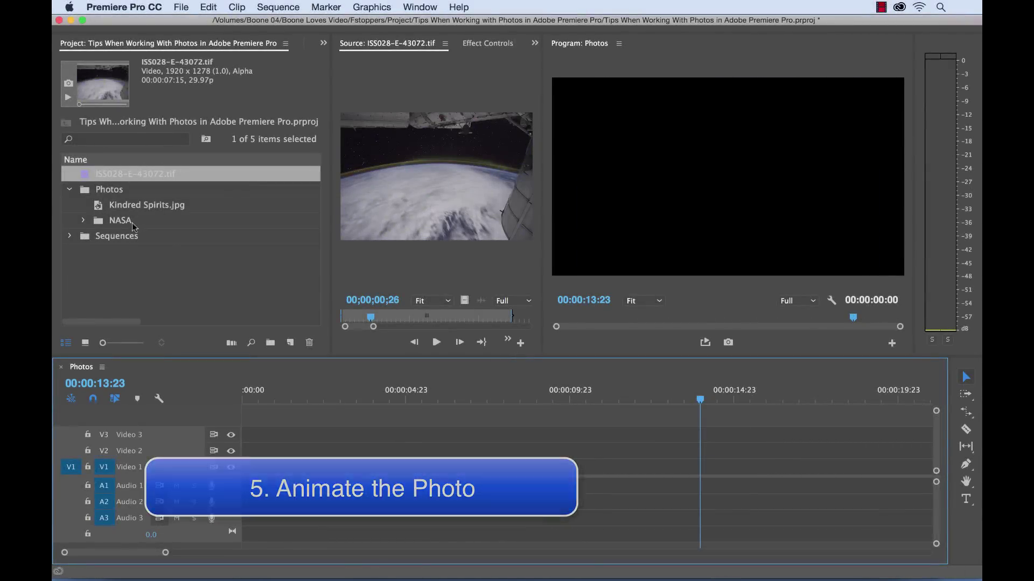
pyautogui.moveTo(146, 205); pyautogui.dragTo(245, 479)
pyautogui.press('\\')
pyautogui.click(371, 400)
# Turn off Scale to Frame Size for the Kindred Spirits clip so it shows at 100%.
pyautogui.click(488, 48)
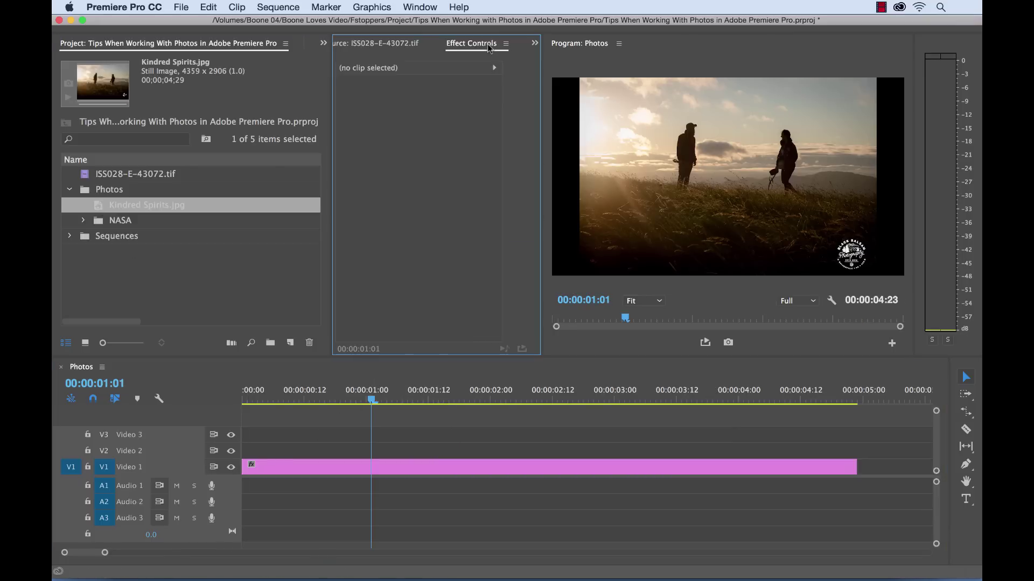
pyautogui.click(446, 470)
pyautogui.rightClick(446, 473)
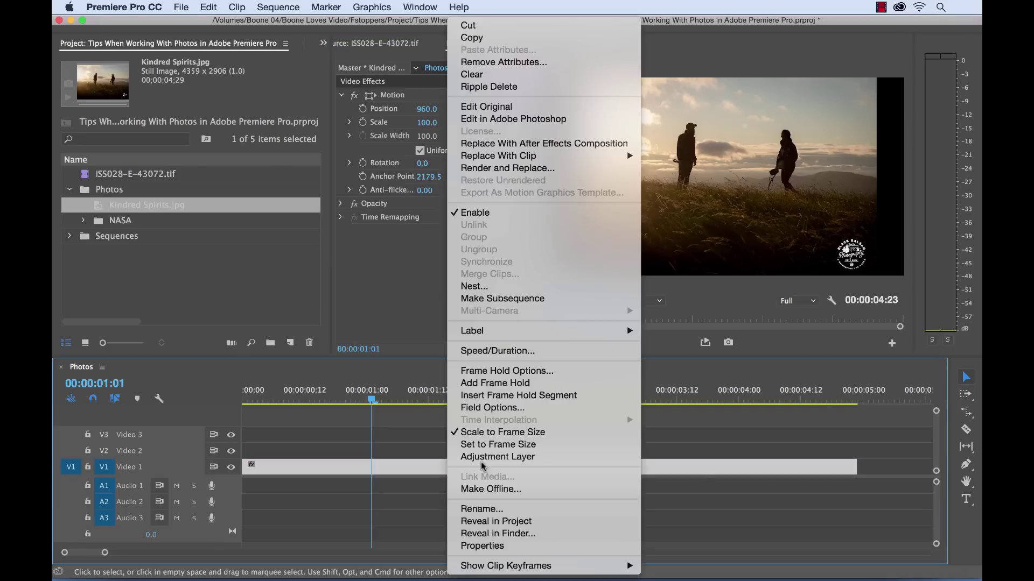
pyautogui.click(490, 433)
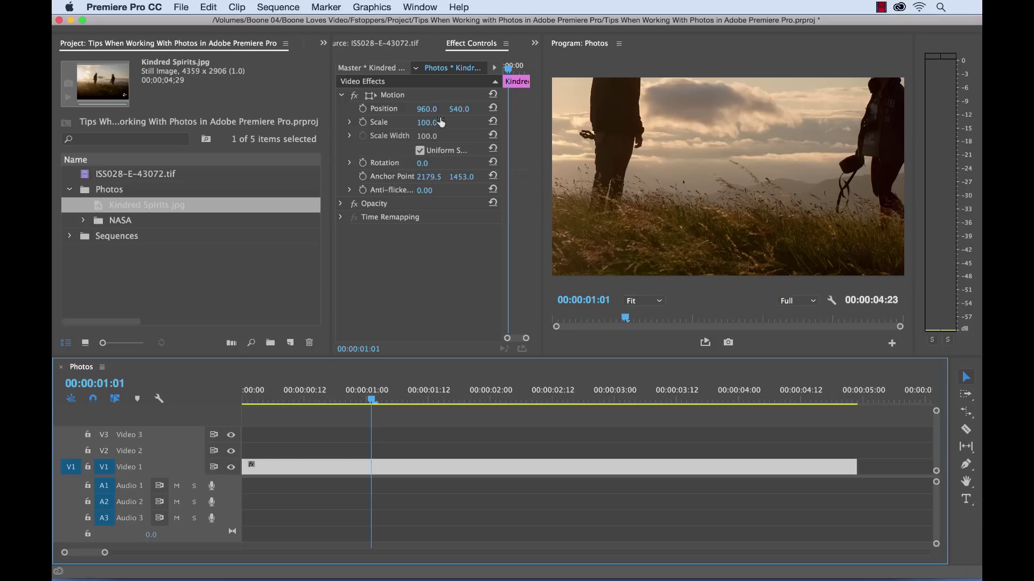
# Enable Position and Scale keyframes and position the photo to start on the grass.
pyautogui.moveTo(331, 155); pyautogui.dragTo(277, 156)
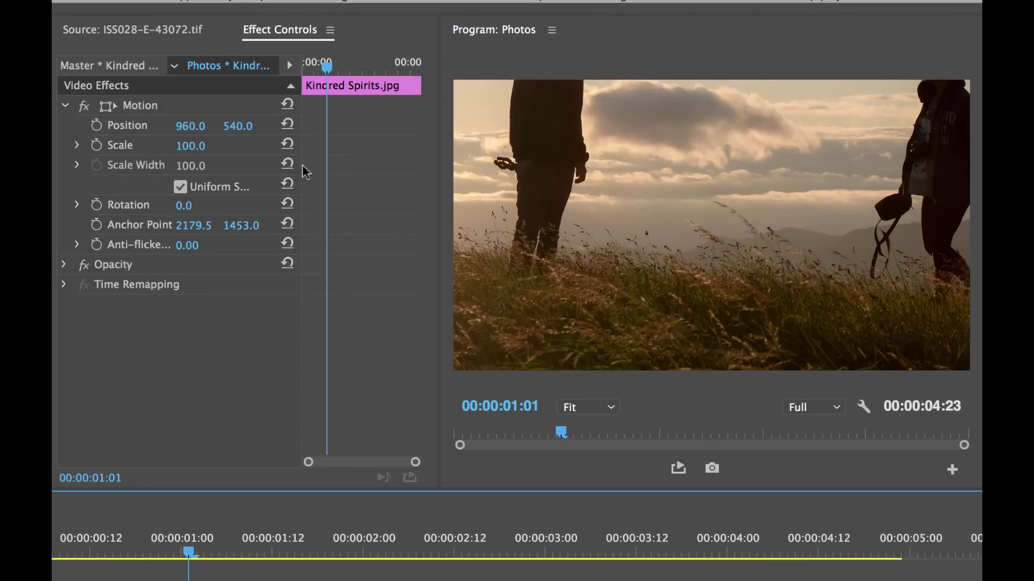
pyautogui.click(97, 125)
pyautogui.click(96, 146)
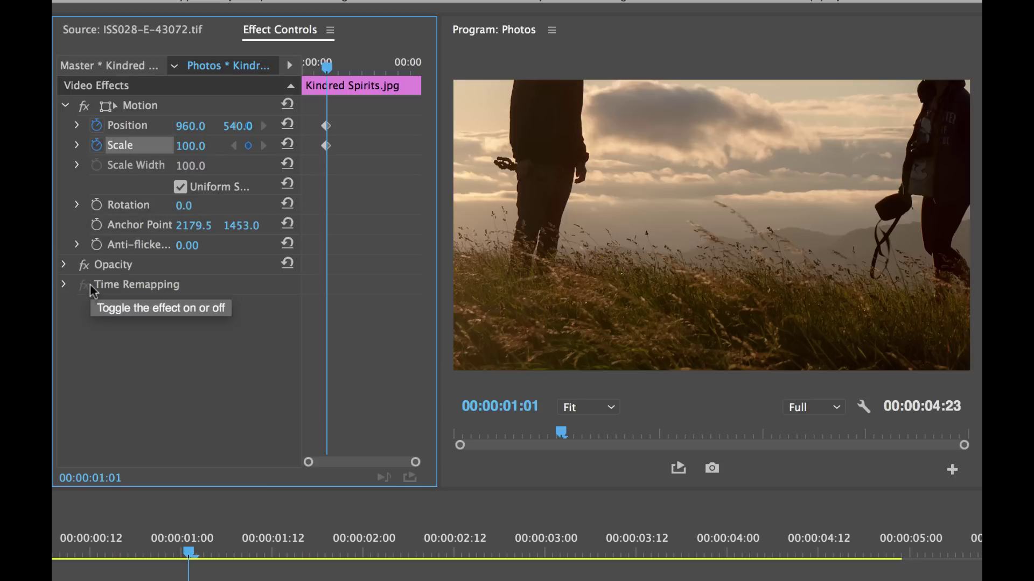
pyautogui.moveTo(353, 116); pyautogui.dragTo(316, 157)
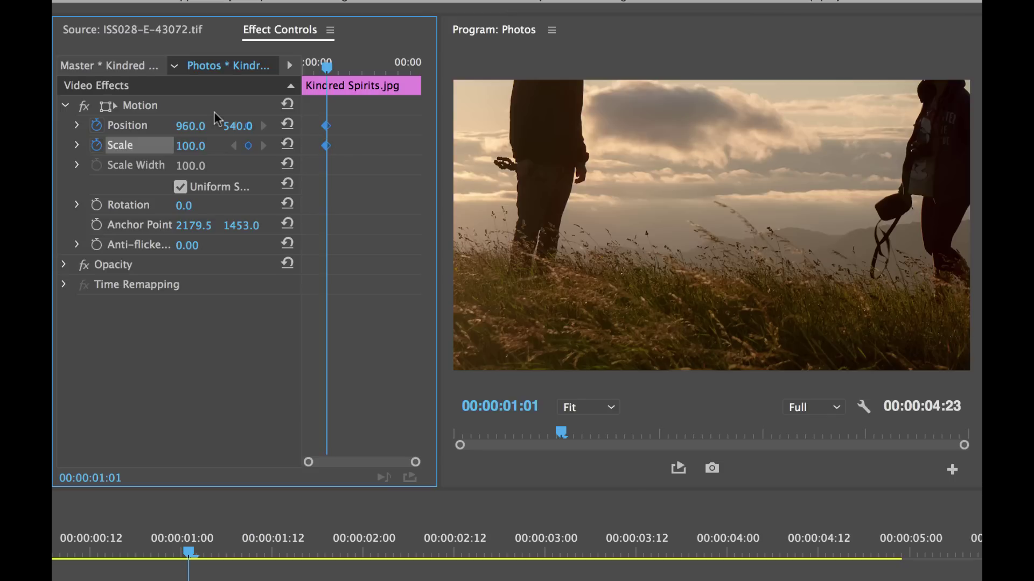
pyautogui.moveTo(240, 126); pyautogui.dragTo(244, 127)
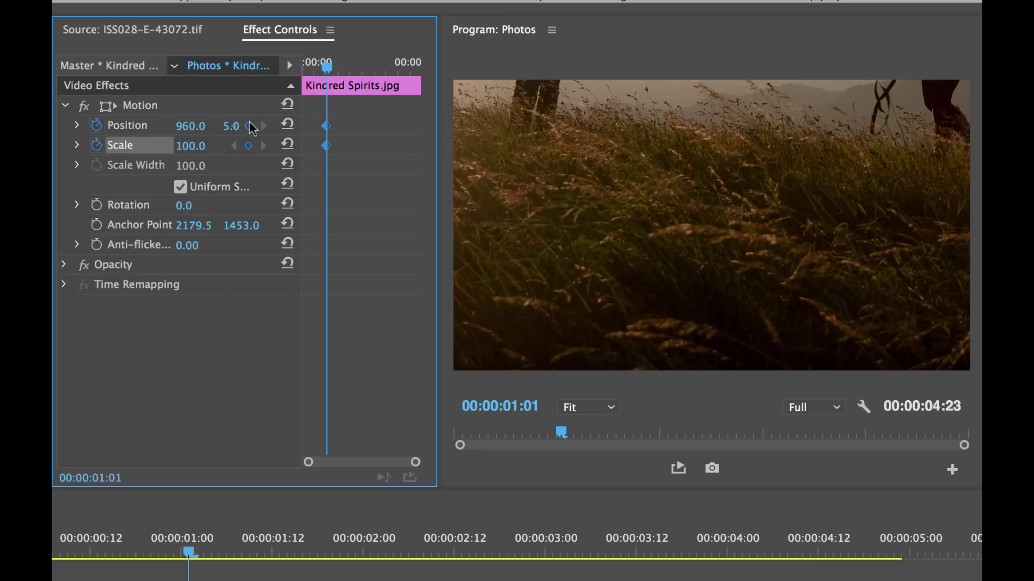
# At 00:00:02:20, reposition the photo to show the two people and set Scale to 80.
pyautogui.moveTo(355, 66); pyautogui.dragTo(370, 66)
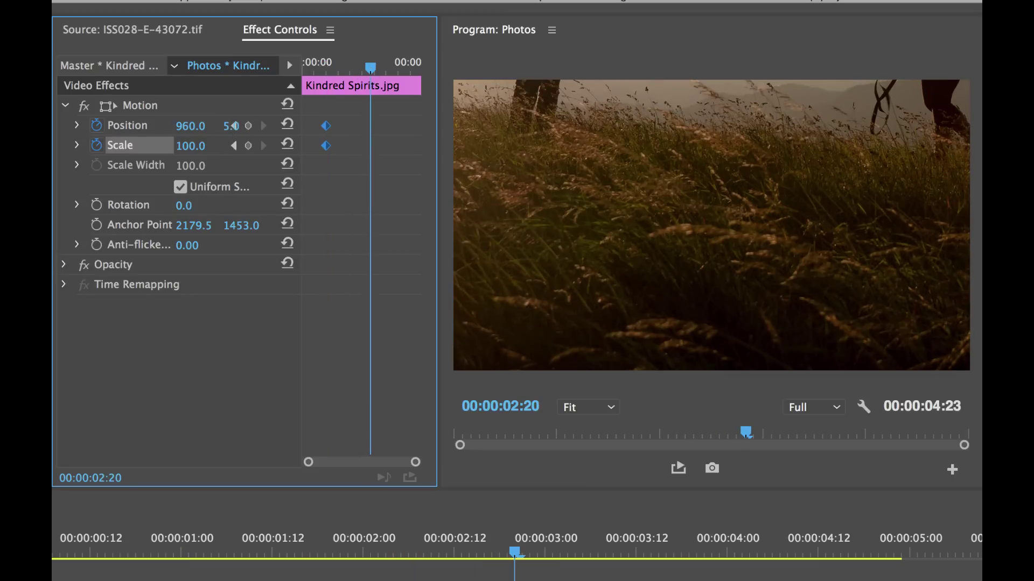
pyautogui.moveTo(233, 125); pyautogui.dragTo(235, 126)
pyautogui.click(194, 146)
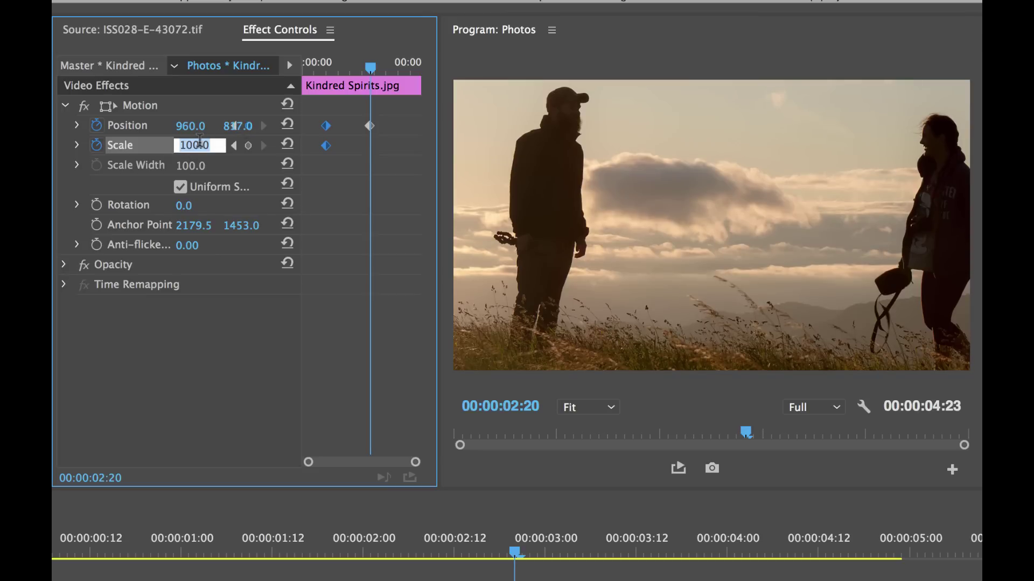
pyautogui.write('90')
pyautogui.press('Return')
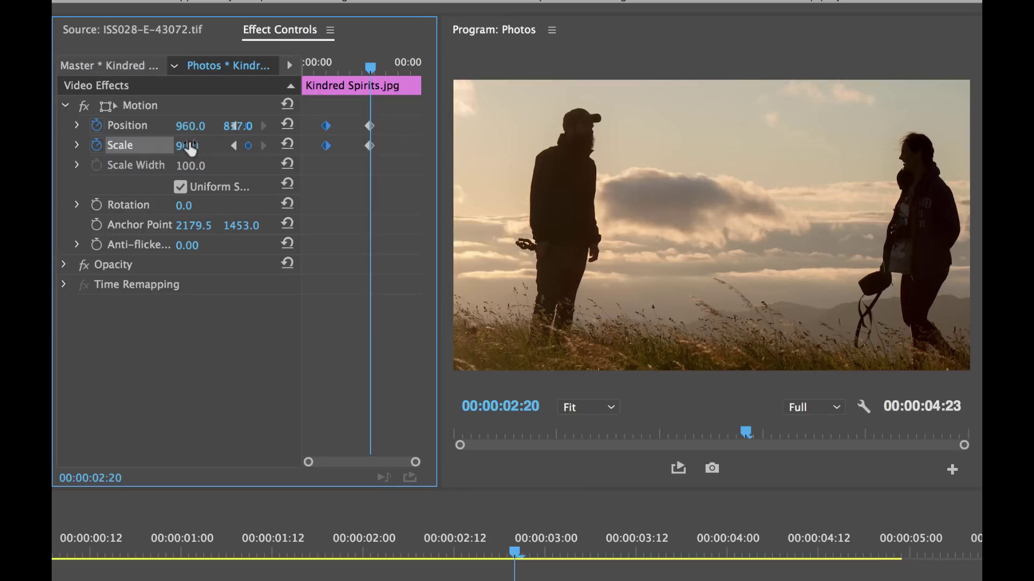
pyautogui.click(189, 146)
pyautogui.write('80')
pyautogui.press('Return')
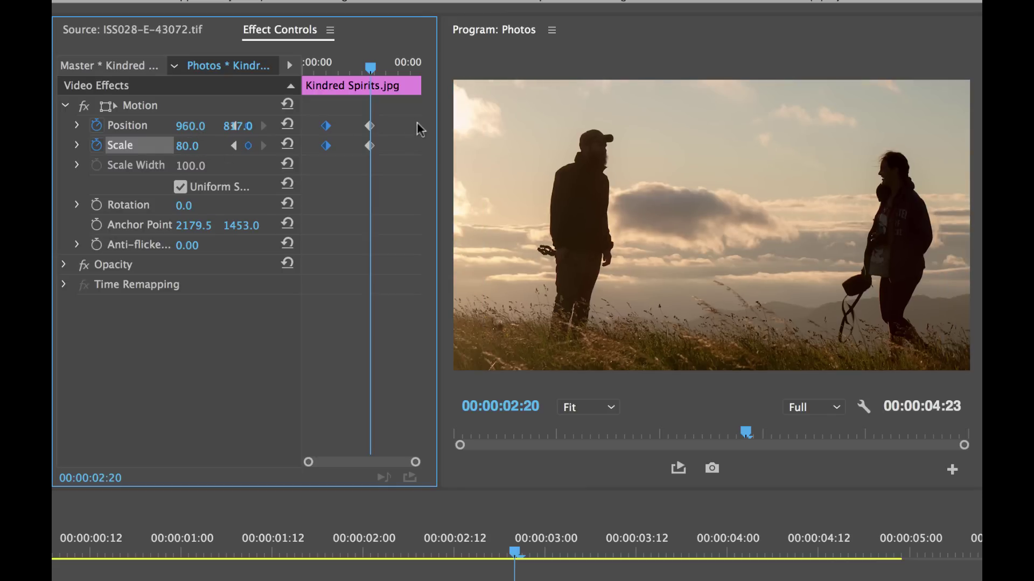
pyautogui.moveTo(362, 116); pyautogui.dragTo(315, 129)
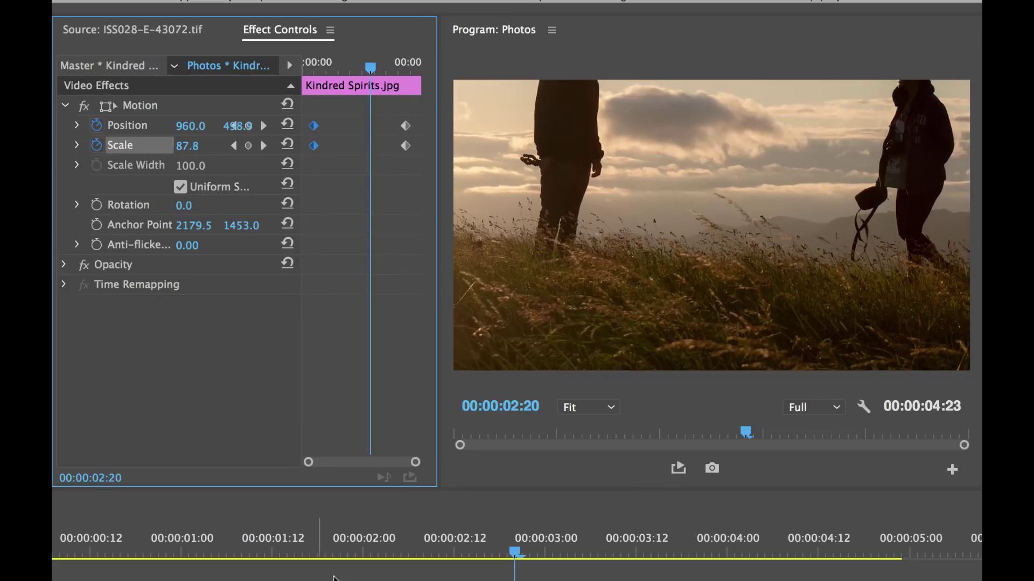
# Set playback resolution to 1/2 and preview the pan-and-zoom animation.
pyautogui.click(339, 578)
pyautogui.press('Home')
pyautogui.press('space')
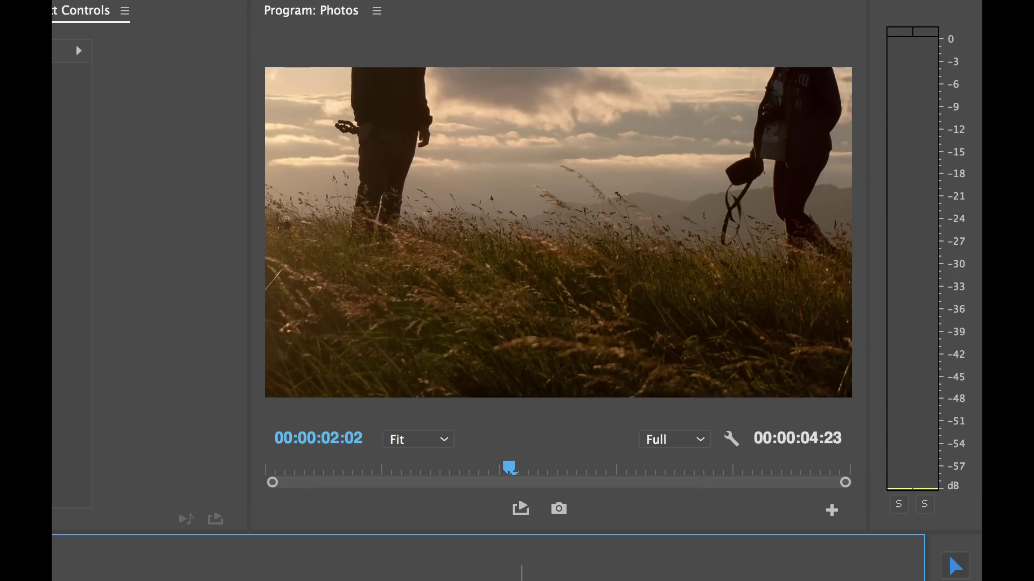
pyautogui.press('space')
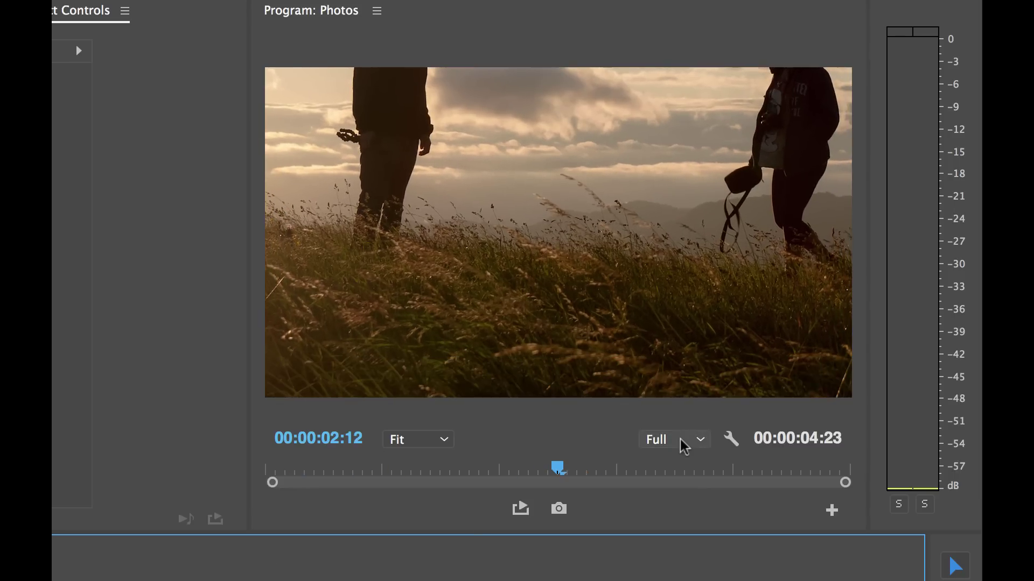
pyautogui.click(680, 439)
pyautogui.click(676, 478)
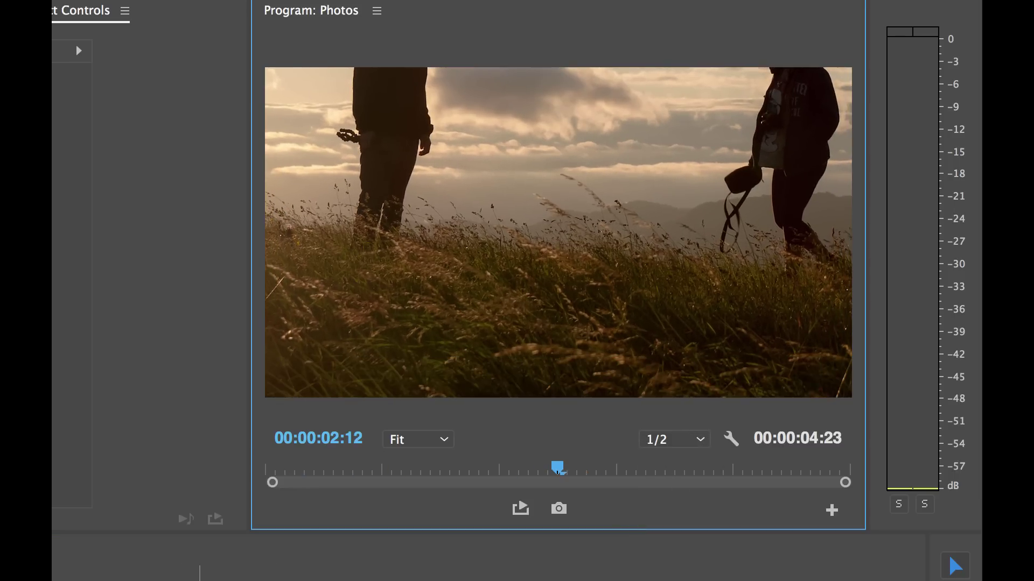
pyautogui.press('j')
pyautogui.press('j')
pyautogui.press('l')
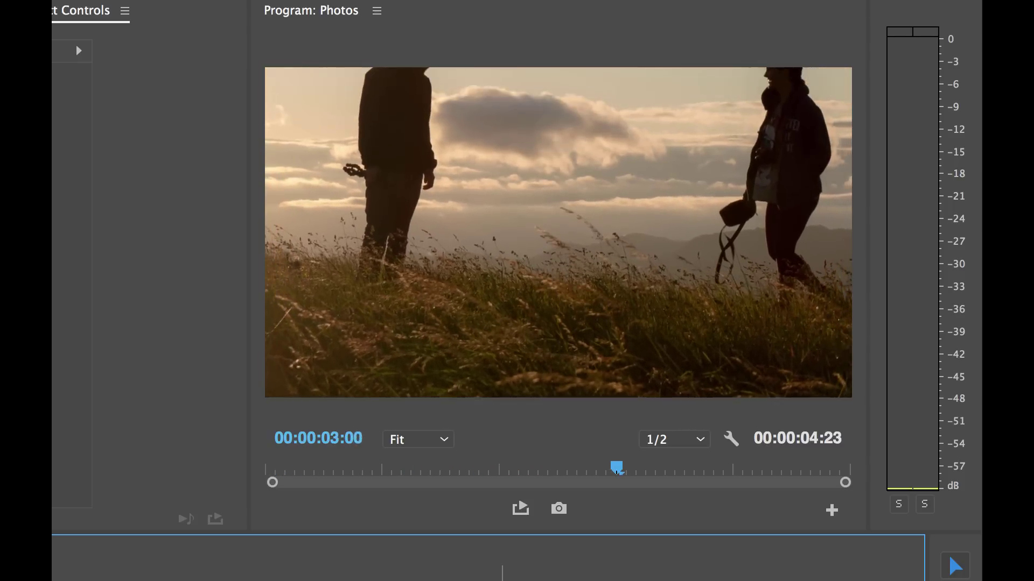
pyautogui.press('k')
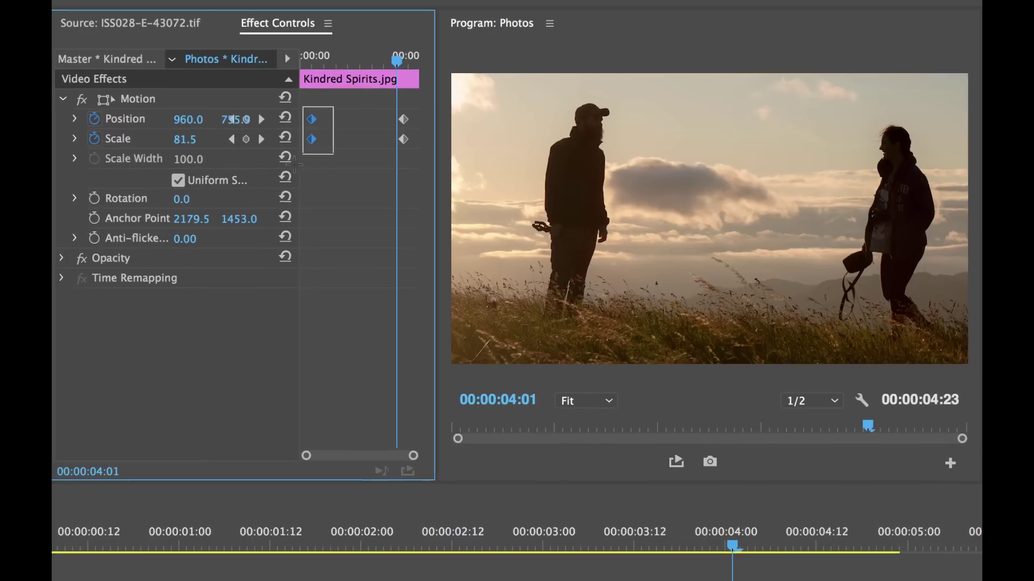
# Set the first Position/Scale keyframes to Ease Out and the ending ones to Ease In.
pyautogui.click(118, 114)
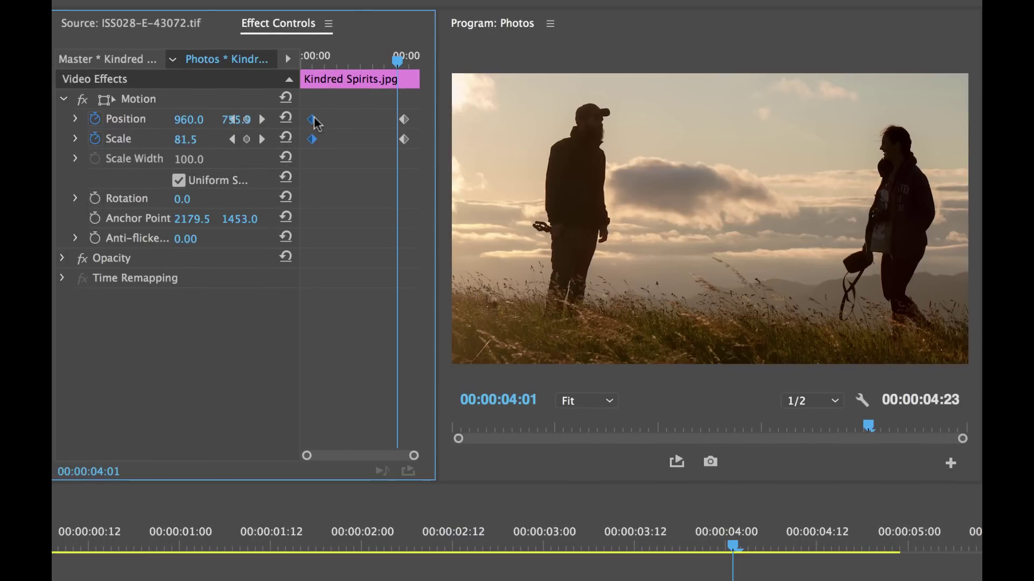
pyautogui.rightClick(313, 121)
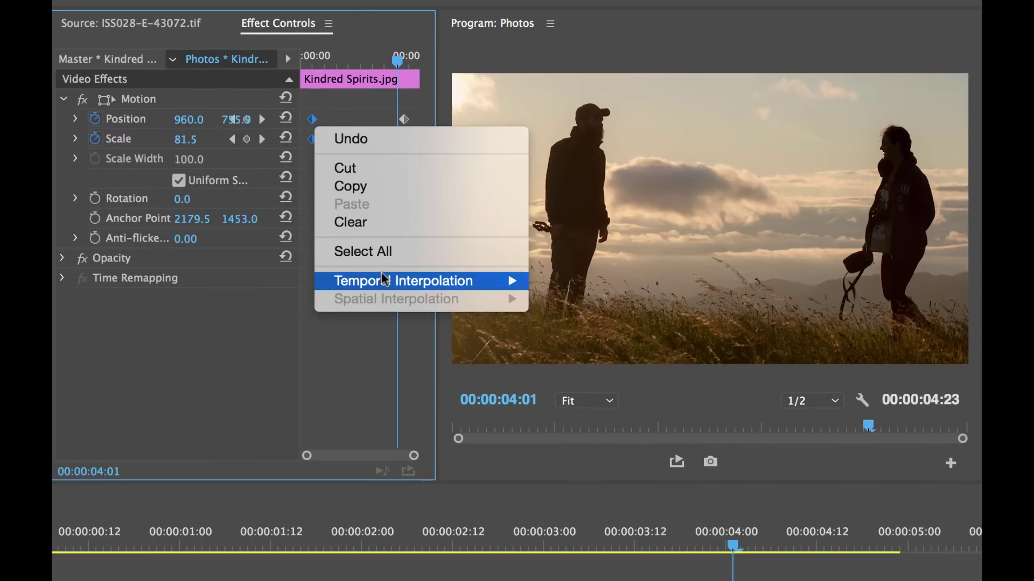
pyautogui.moveTo(382, 277)
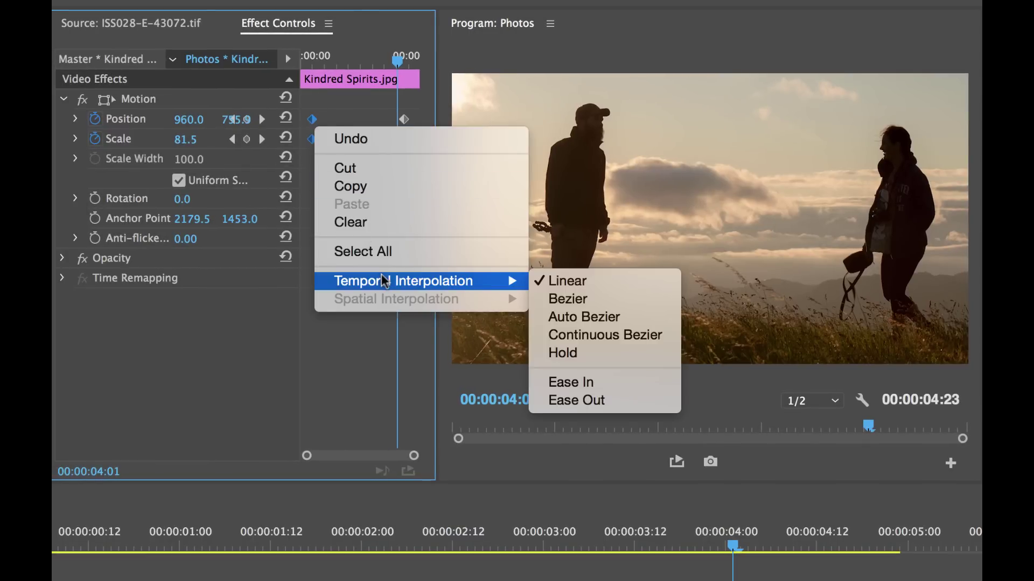
pyautogui.click(564, 399)
pyautogui.moveTo(382, 114); pyautogui.dragTo(420, 152)
pyautogui.rightClick(406, 123)
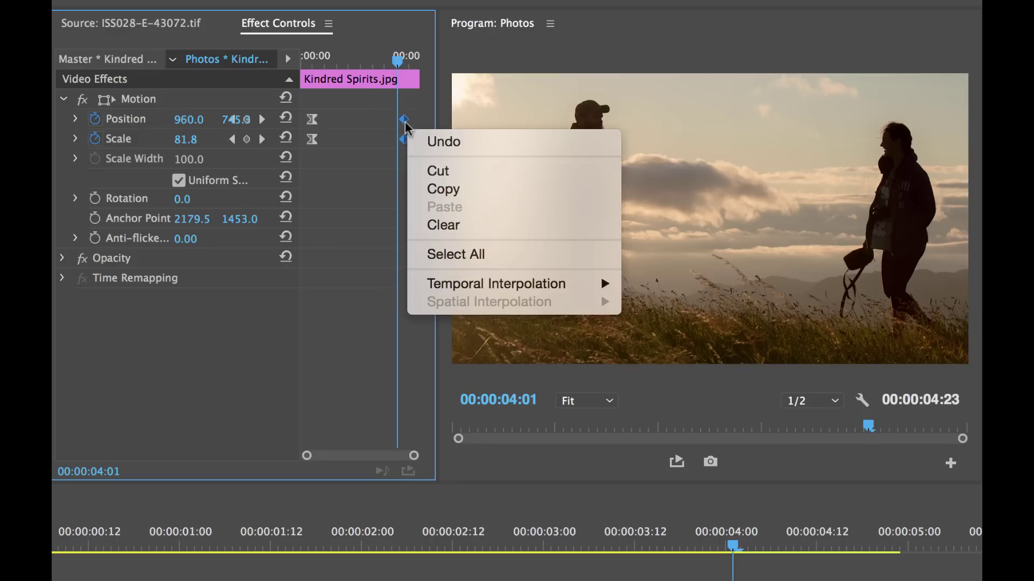
pyautogui.moveTo(501, 284)
pyautogui.click(703, 386)
# Play back the eased zoom-out from near the start of the clip.
pyautogui.click(319, 59)
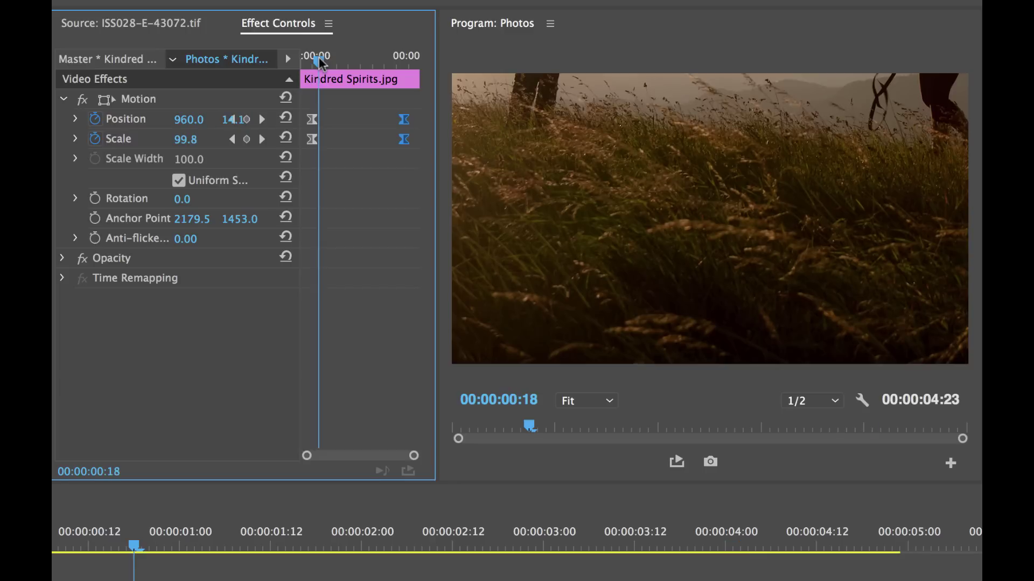
pyautogui.moveTo(319, 60); pyautogui.dragTo(313, 61)
pyautogui.press('space')
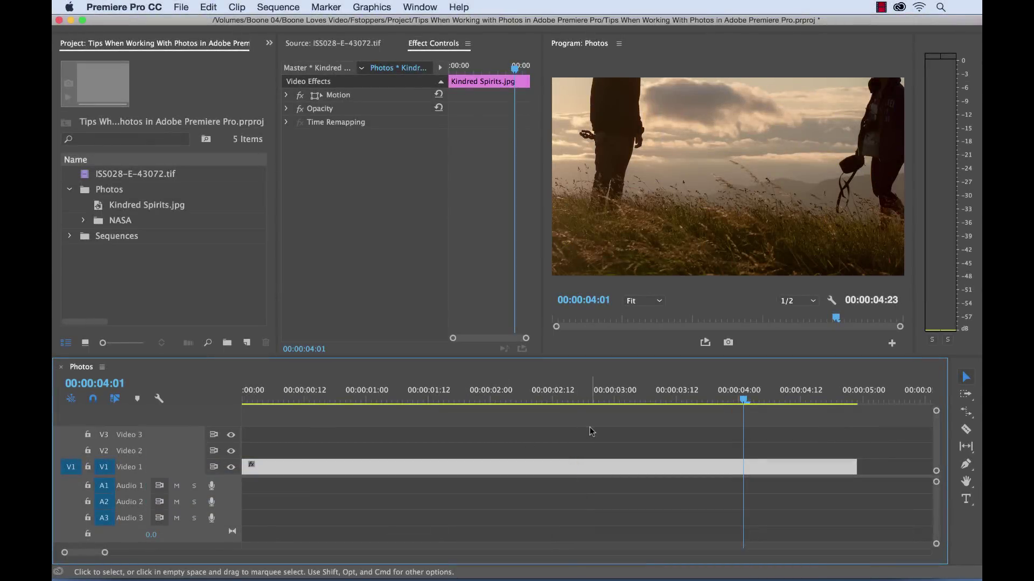
# Scale the Kindred Spirits photo clip to frame size, then search Effects for 'basic' and select Basic 3D.
pyautogui.rightClick(548, 472)
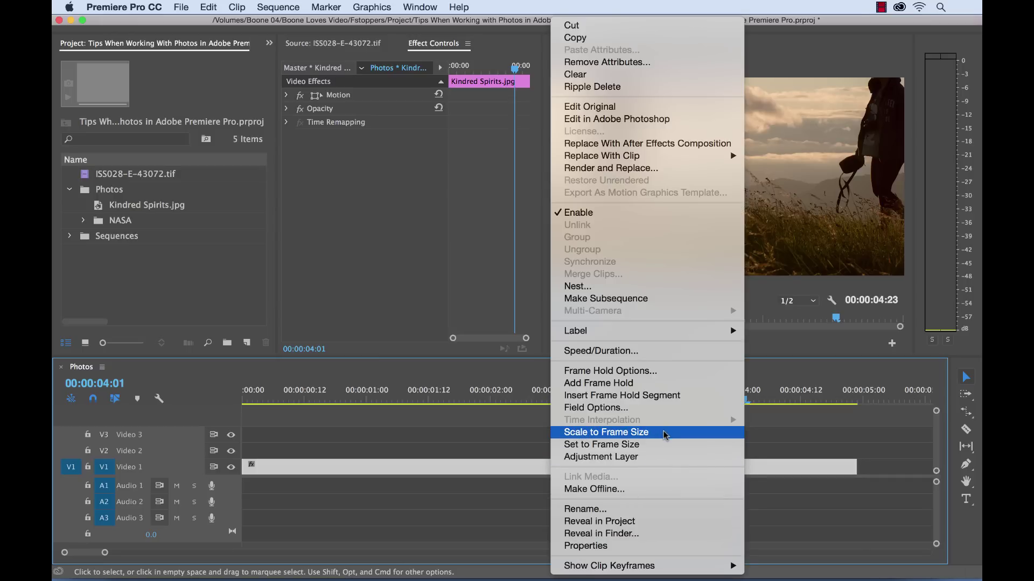
pyautogui.click(606, 432)
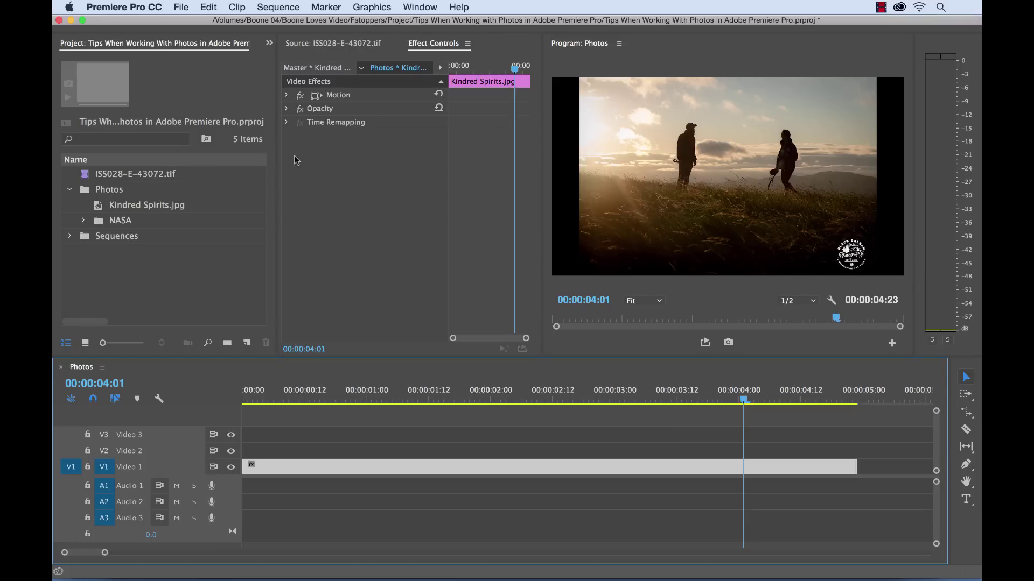
pyautogui.click(267, 44)
pyautogui.click(289, 74)
pyautogui.click(165, 63)
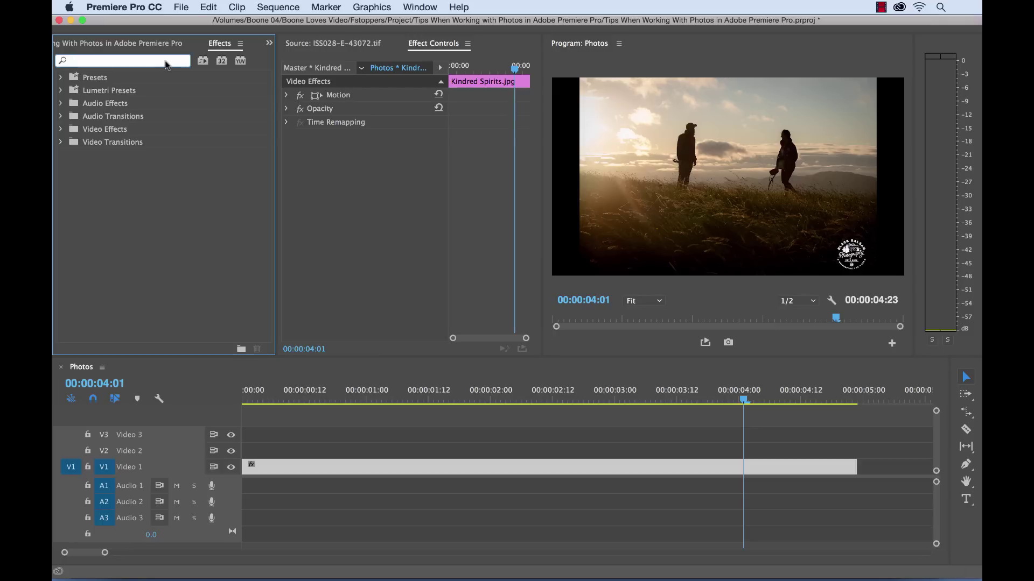
pyautogui.write('basic')
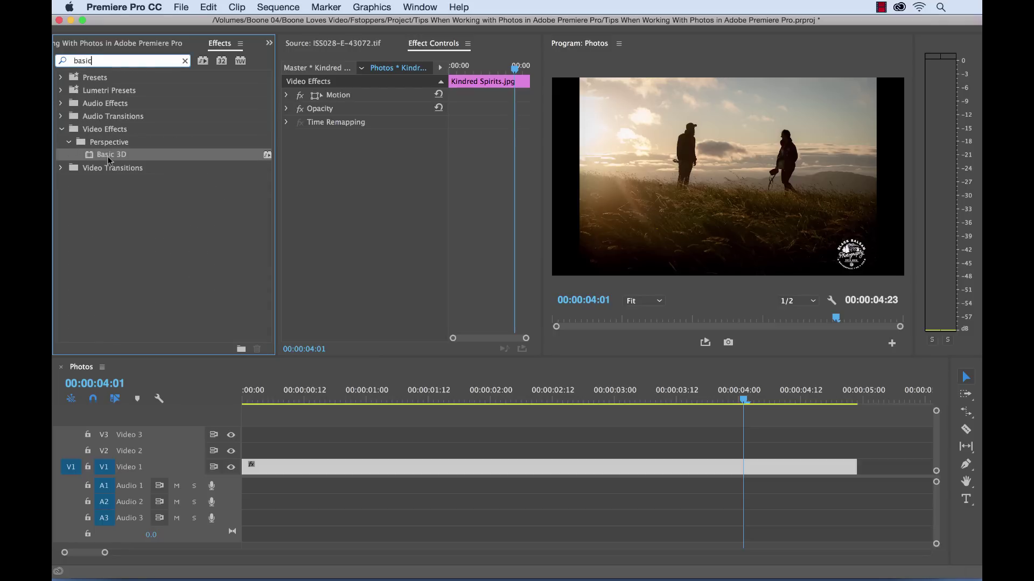
pyautogui.click(118, 156)
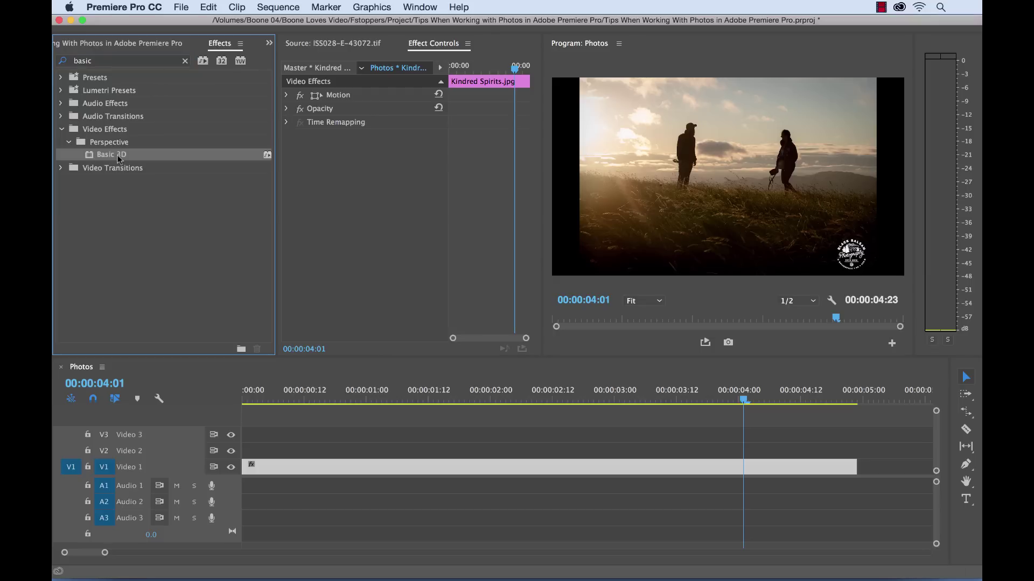
# Apply Basic 3D to the photo, swivel it, increase Distance to Image, and enable Show Specular Highlight.
pyautogui.moveTo(135, 160); pyautogui.dragTo(321, 179)
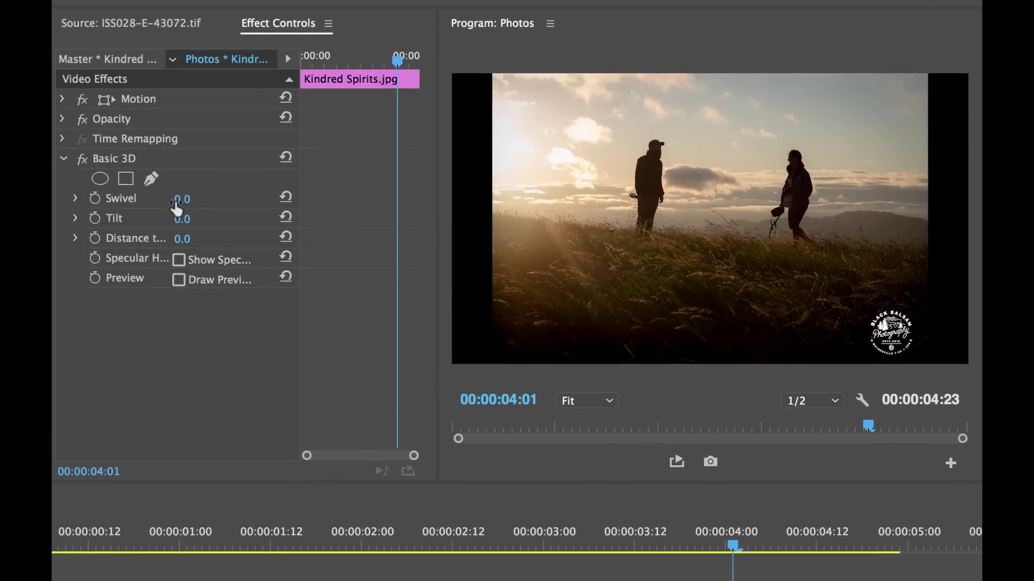
pyautogui.moveTo(182, 199); pyautogui.dragTo(195, 239)
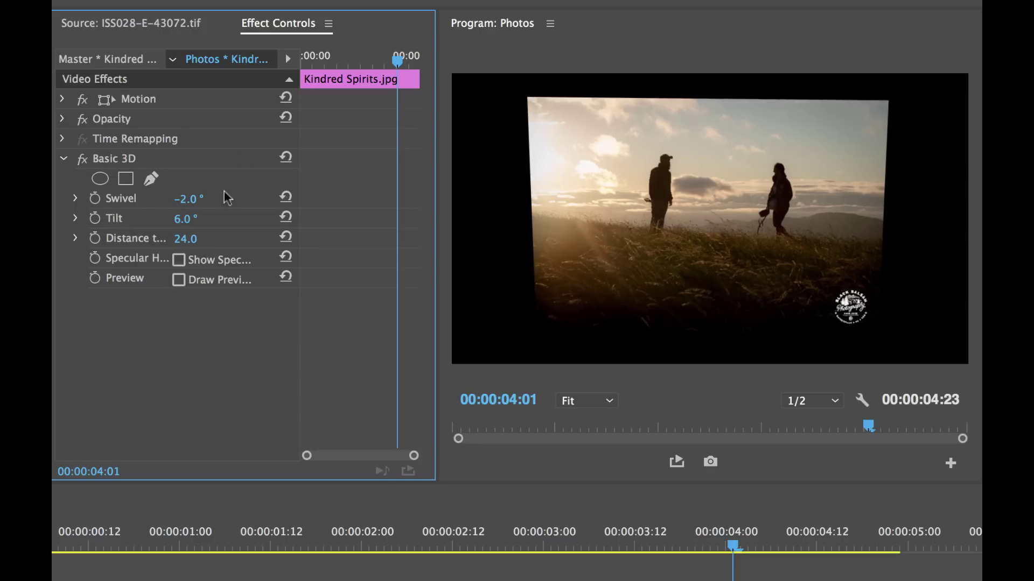
pyautogui.click(286, 58)
pyautogui.moveTo(245, 239); pyautogui.dragTo(257, 240)
pyautogui.click(237, 261)
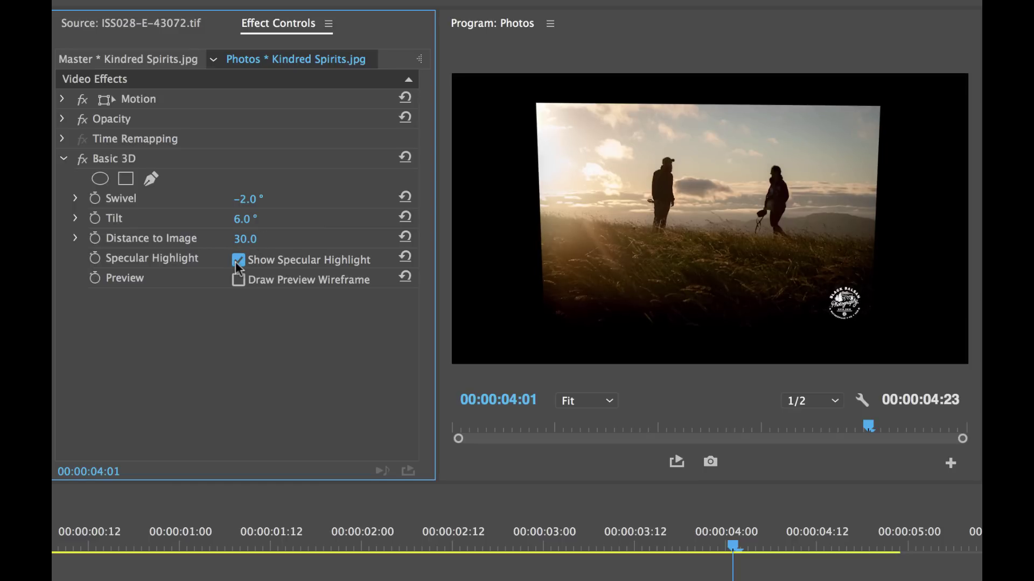
# Set Swivel to -5°, then swivel and tilt the photo further.
pyautogui.click(246, 199)
pyautogui.write('-5')
pyautogui.press('Return')
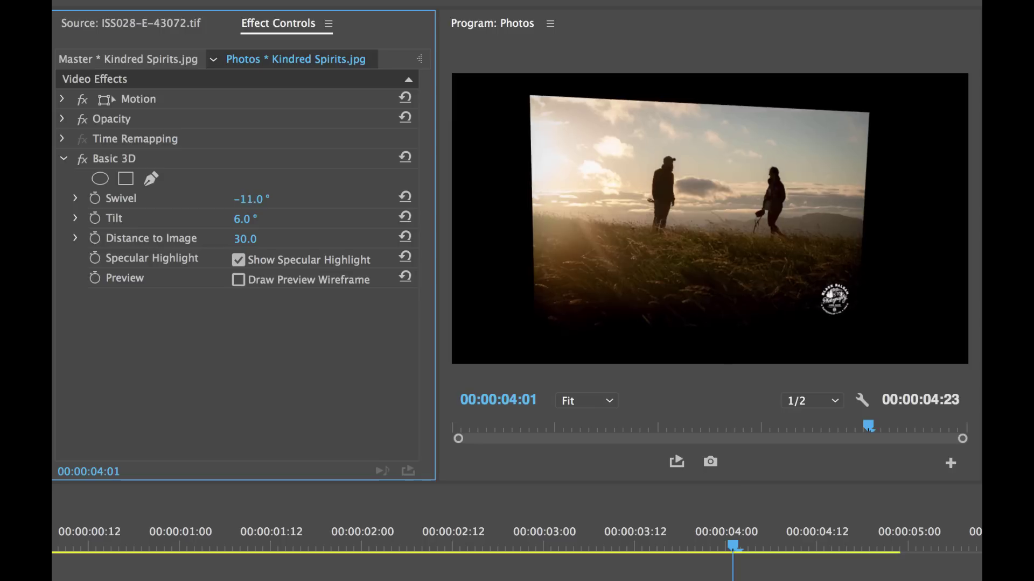
pyautogui.moveTo(245, 199); pyautogui.dragTo(259, 242)
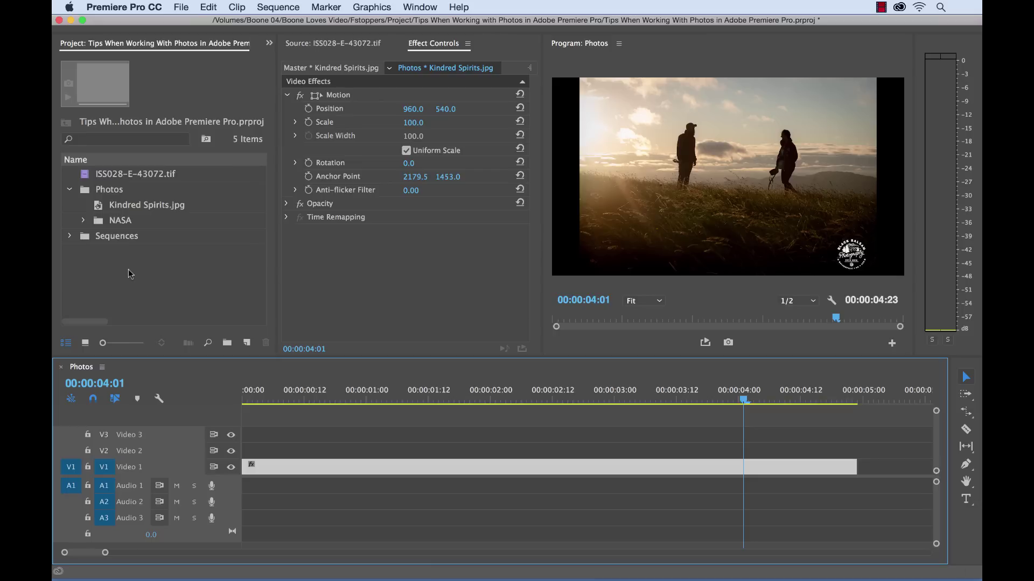
# Import Kindred Spirits.psd as a Sequence with Footage Dimensions set to Document Size.
pyautogui.doubleClick(147, 269)
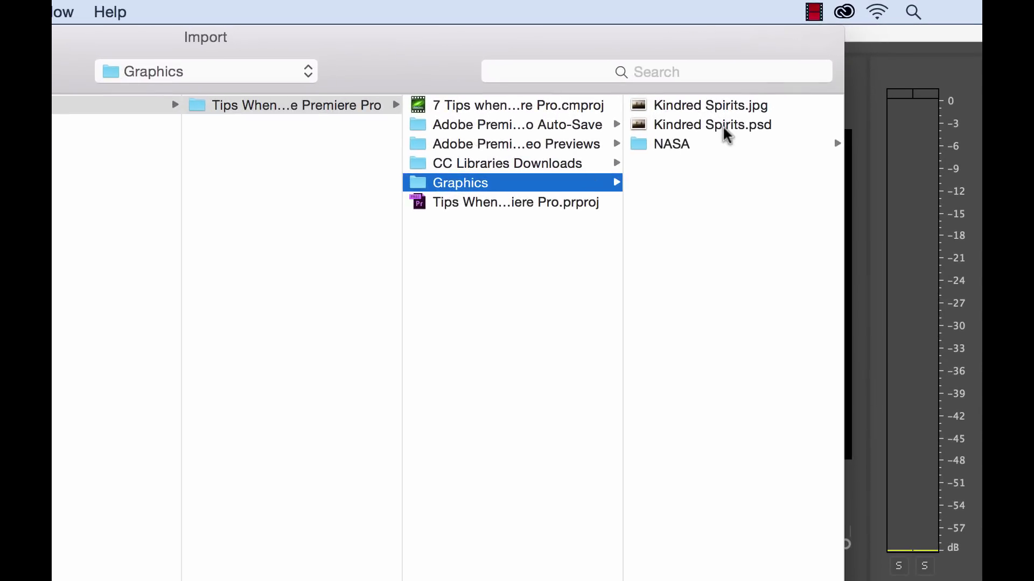
pyautogui.click(725, 125)
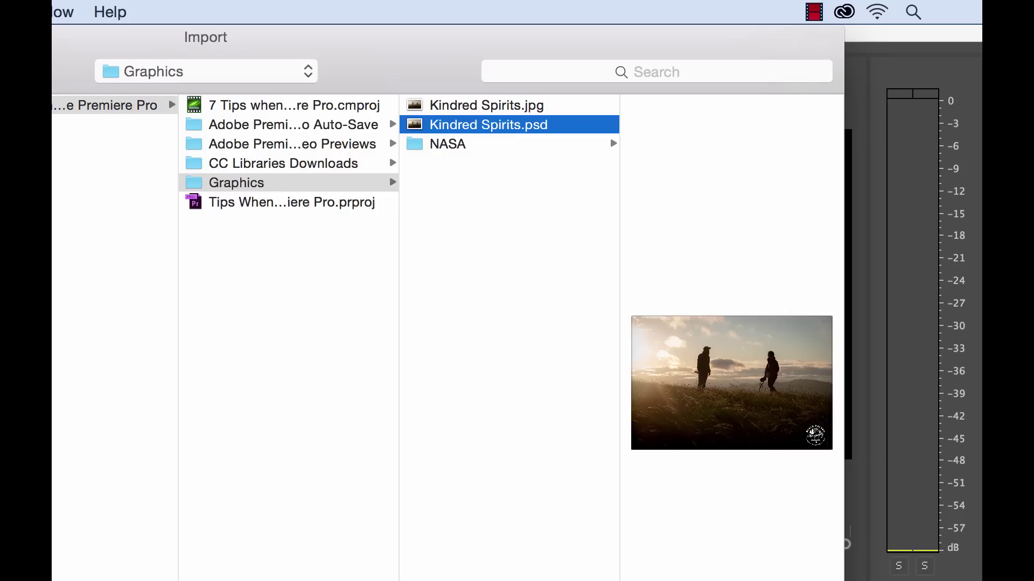
pyautogui.press('Return')
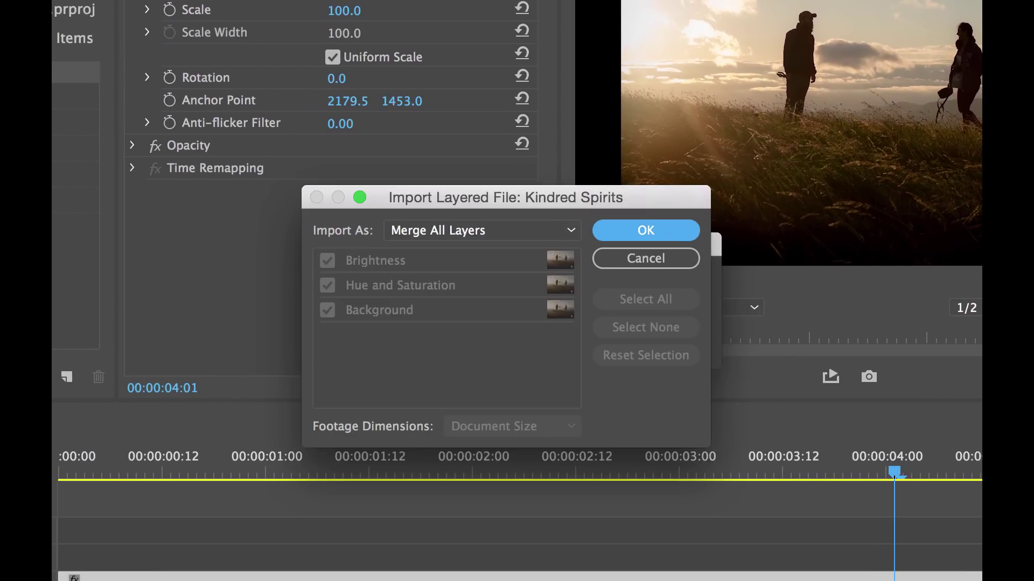
pyautogui.click(502, 231)
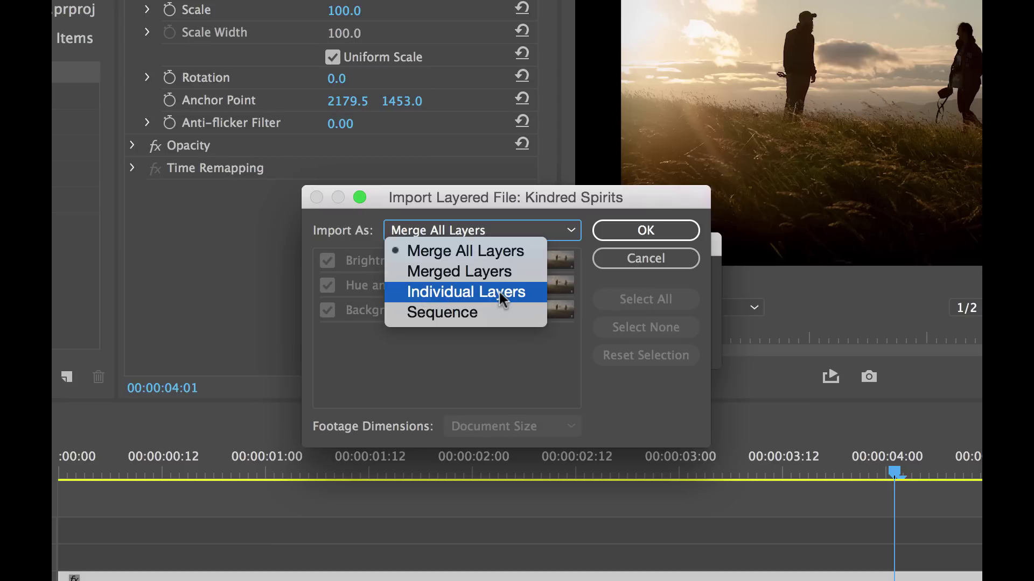
pyautogui.click(467, 314)
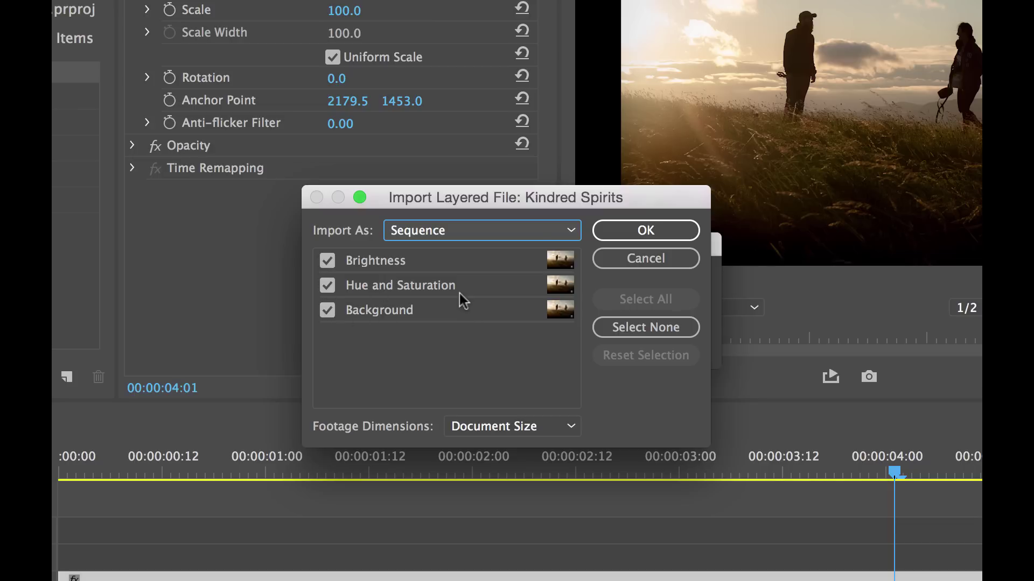
pyautogui.click(529, 428)
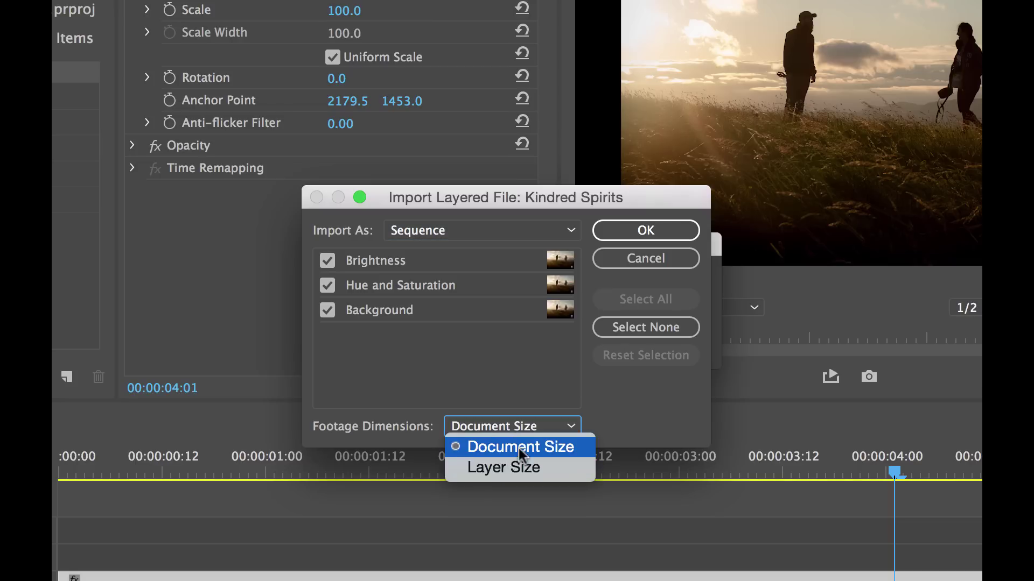
pyautogui.click(618, 429)
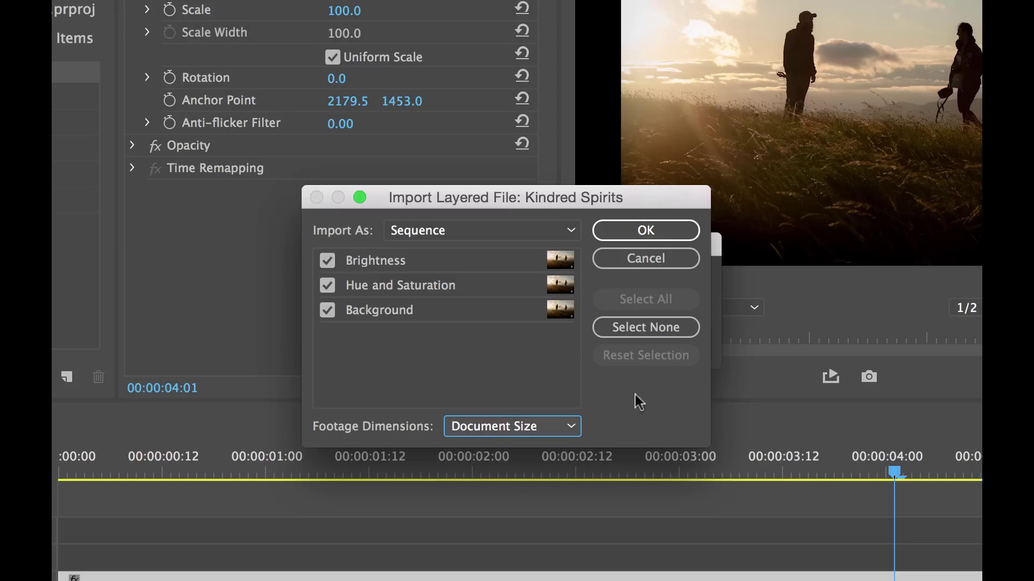
# Confirm the layered import, browse the Background, Brightness and Hue and Saturation layers, and open the Kindred Spirits sequence.
pyautogui.click(655, 230)
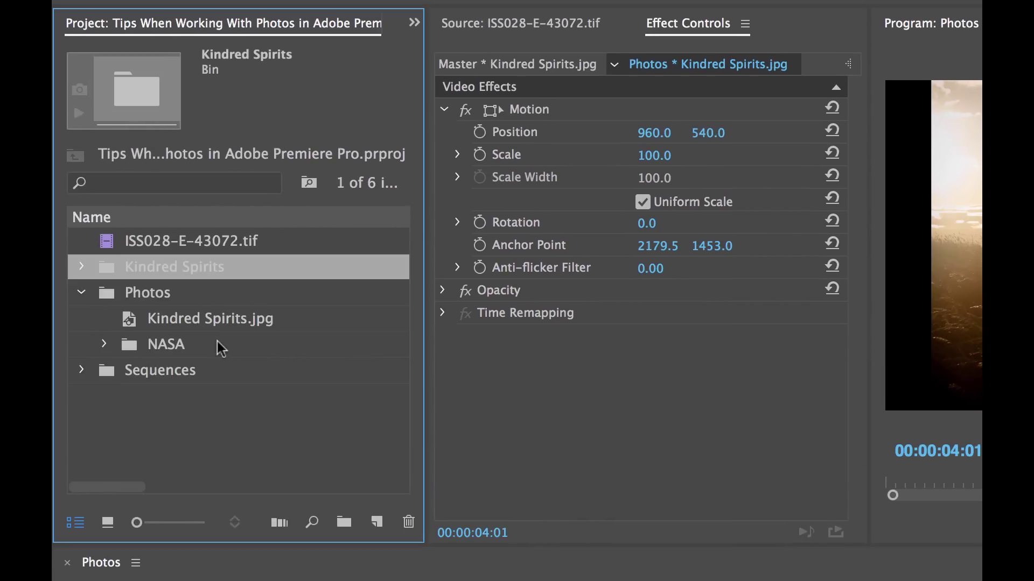
pyautogui.click(82, 267)
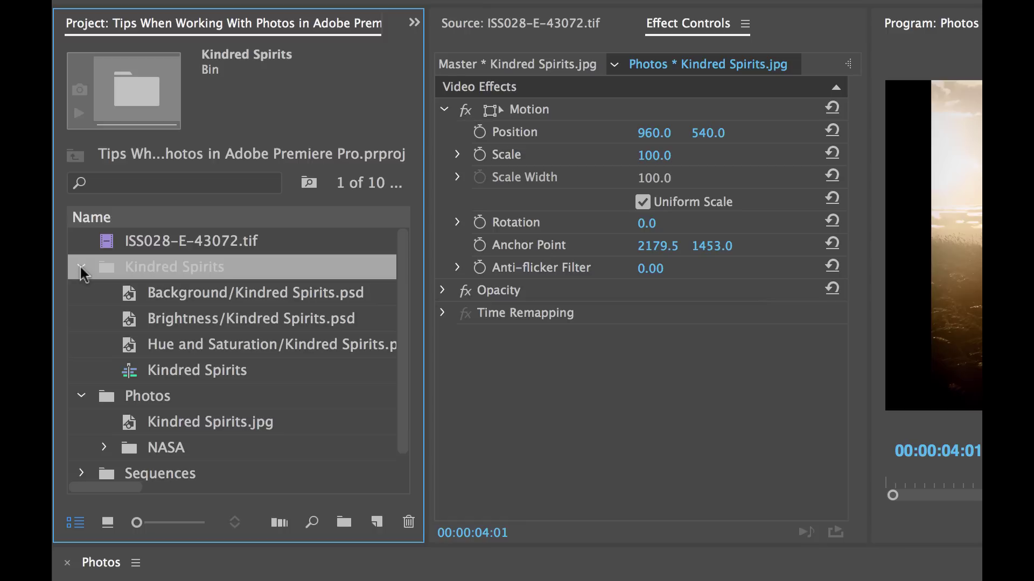
pyautogui.click(132, 298)
pyautogui.press('Down')
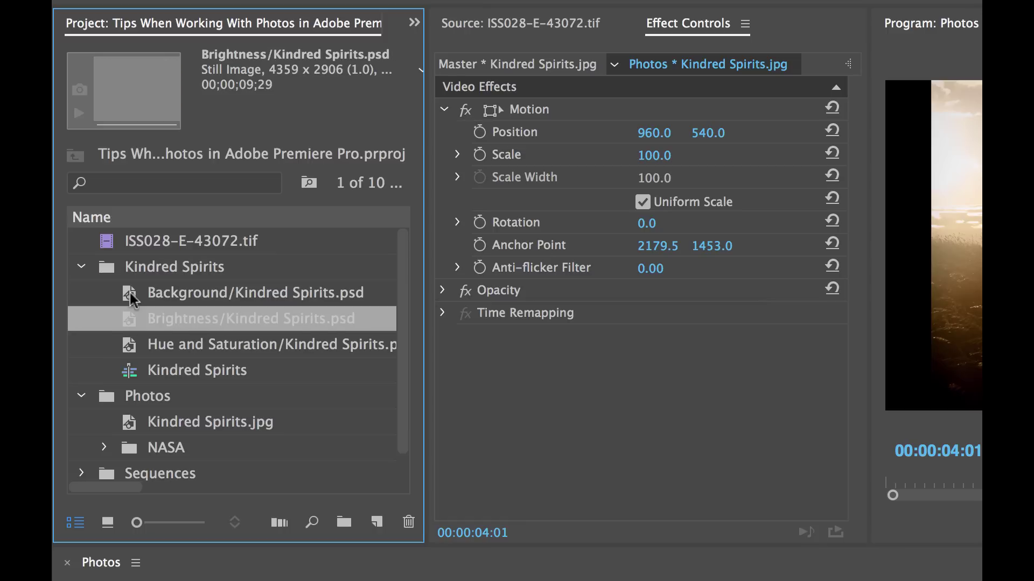
pyautogui.press('Down')
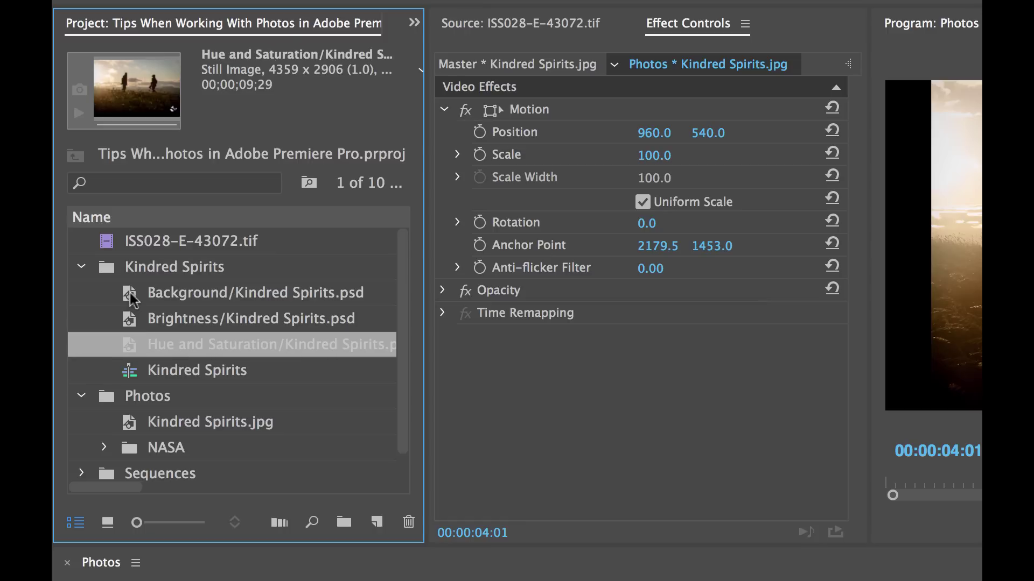
pyautogui.click(132, 371)
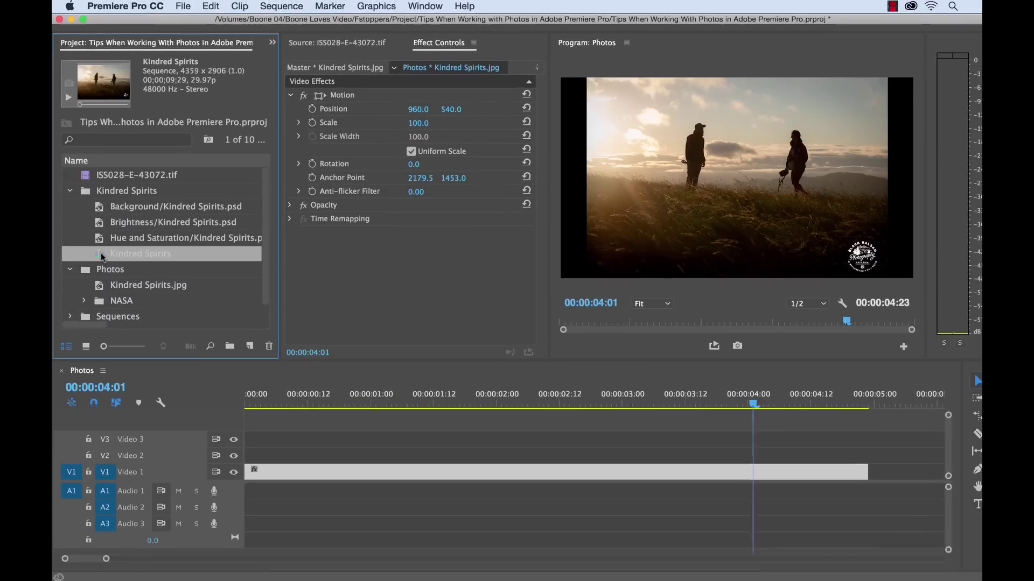
pyautogui.doubleClick(132, 371)
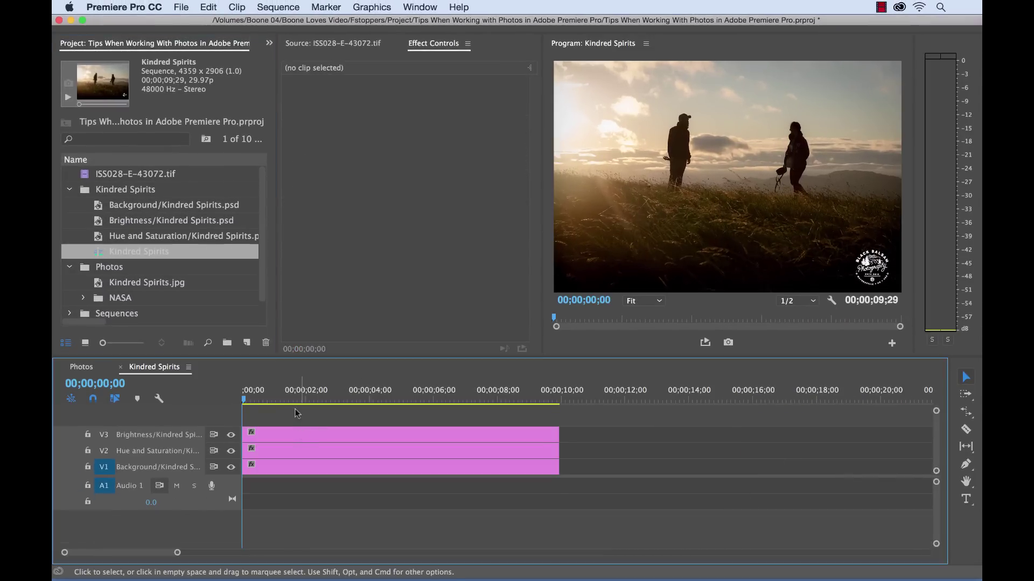